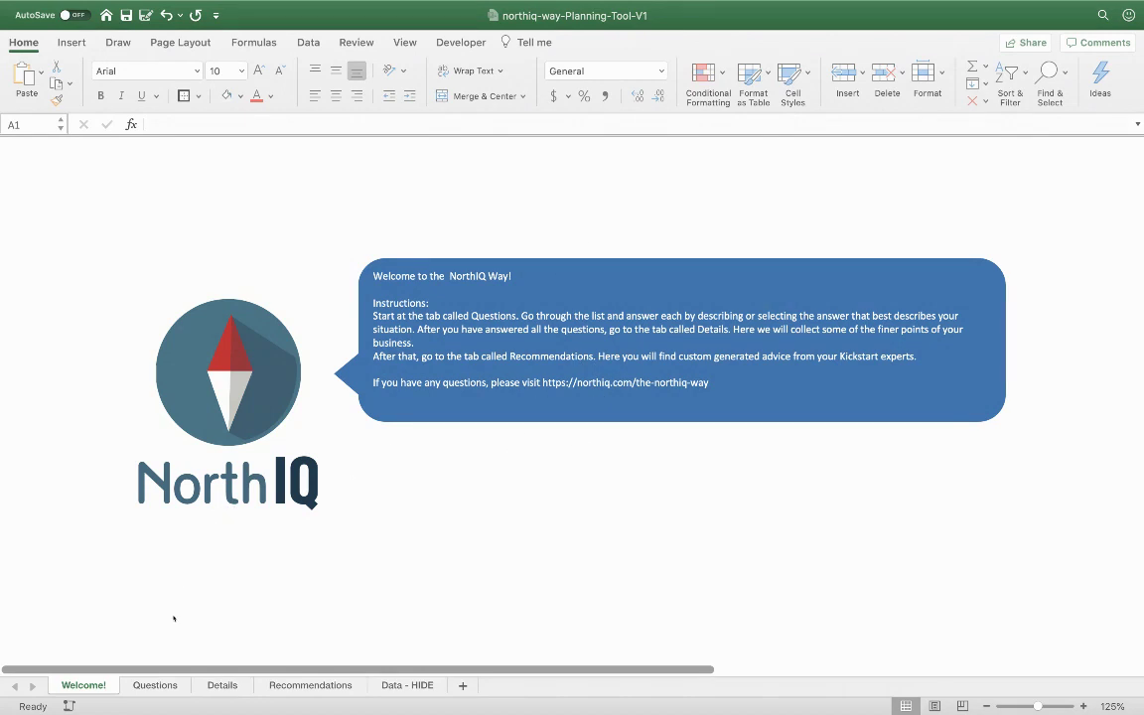
- Switch to the Questions sheet of the NorthIQ planning workbook
{"action": "left_click", "coordinate": [156, 686]}
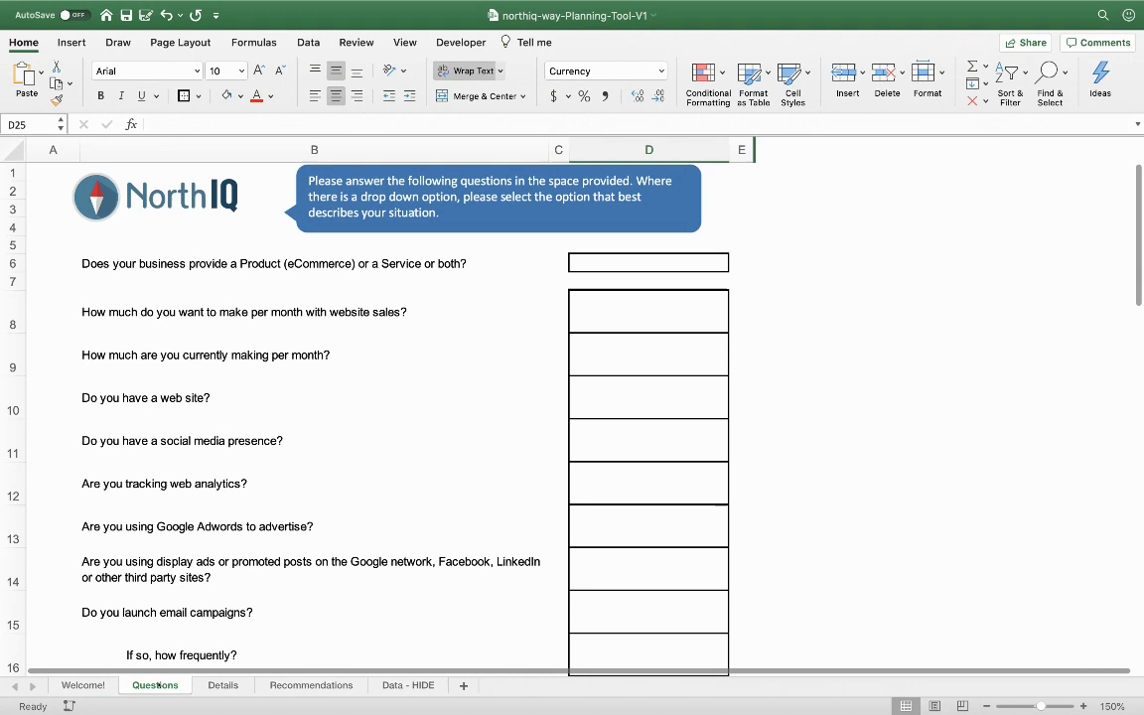
- Answer Product (eCommerce), a $5,001 - $10,000 sales goal and $1,001 - $5000 current income
{"action": "left_click", "coordinate": [648, 263]}
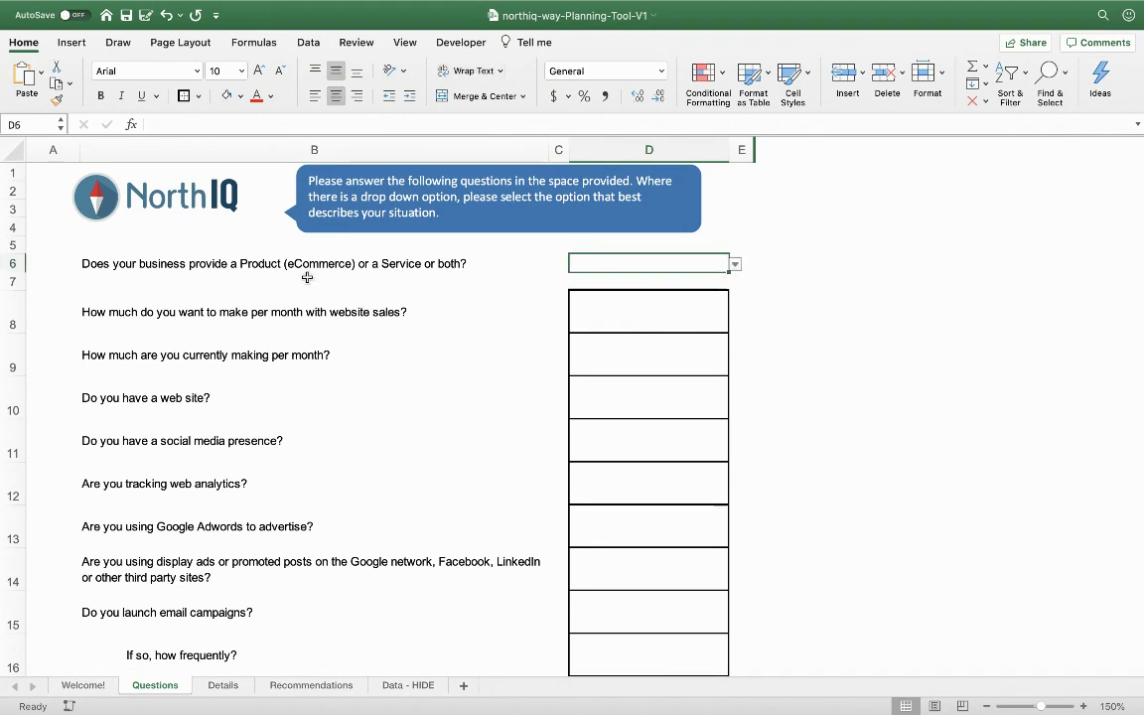
{"action": "left_click", "coordinate": [735, 264]}
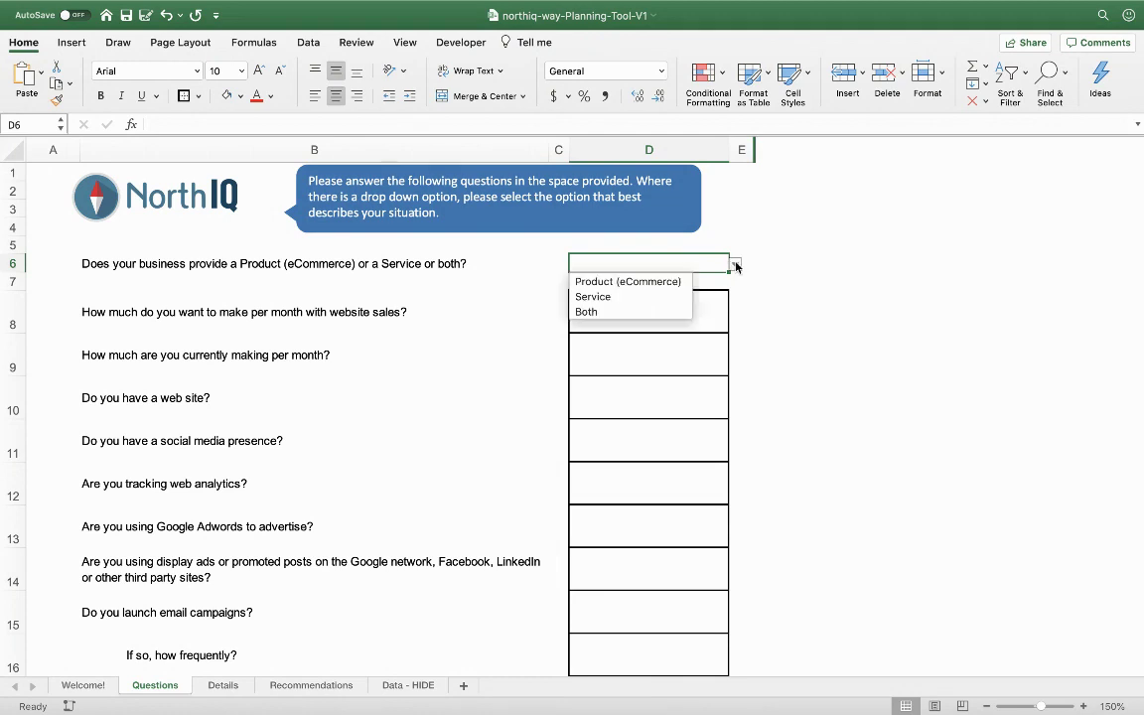
{"action": "left_click", "coordinate": [653, 286]}
{"action": "left_click", "coordinate": [636, 307]}
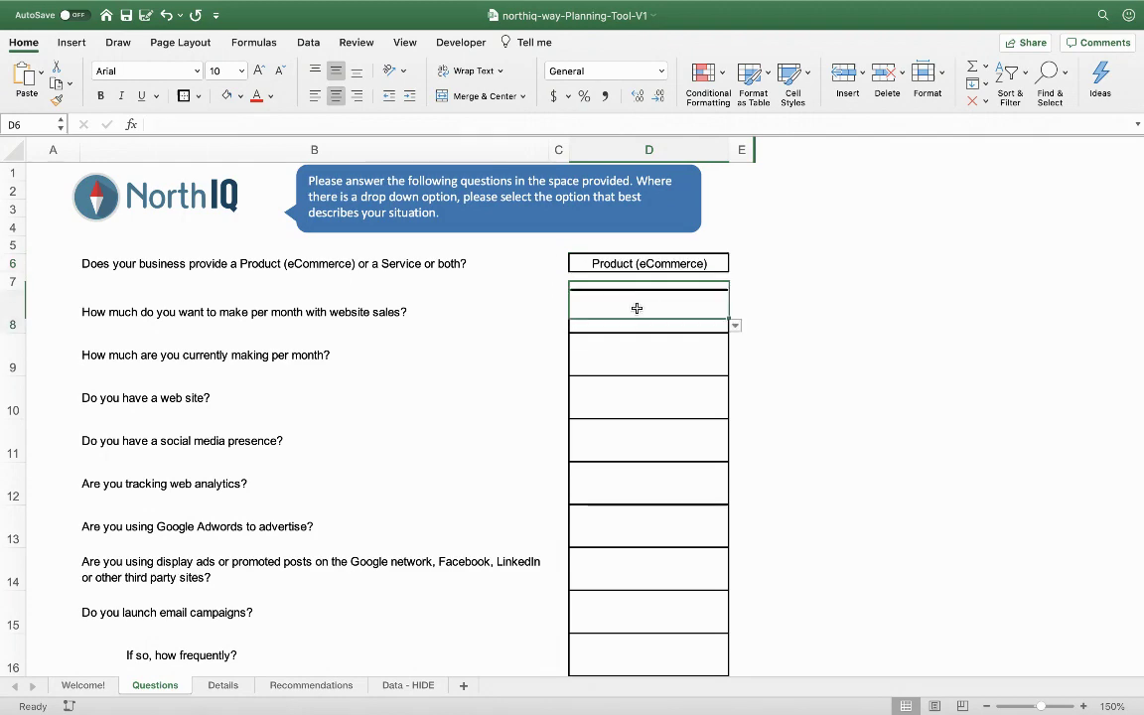
{"action": "left_click", "coordinate": [734, 325]}
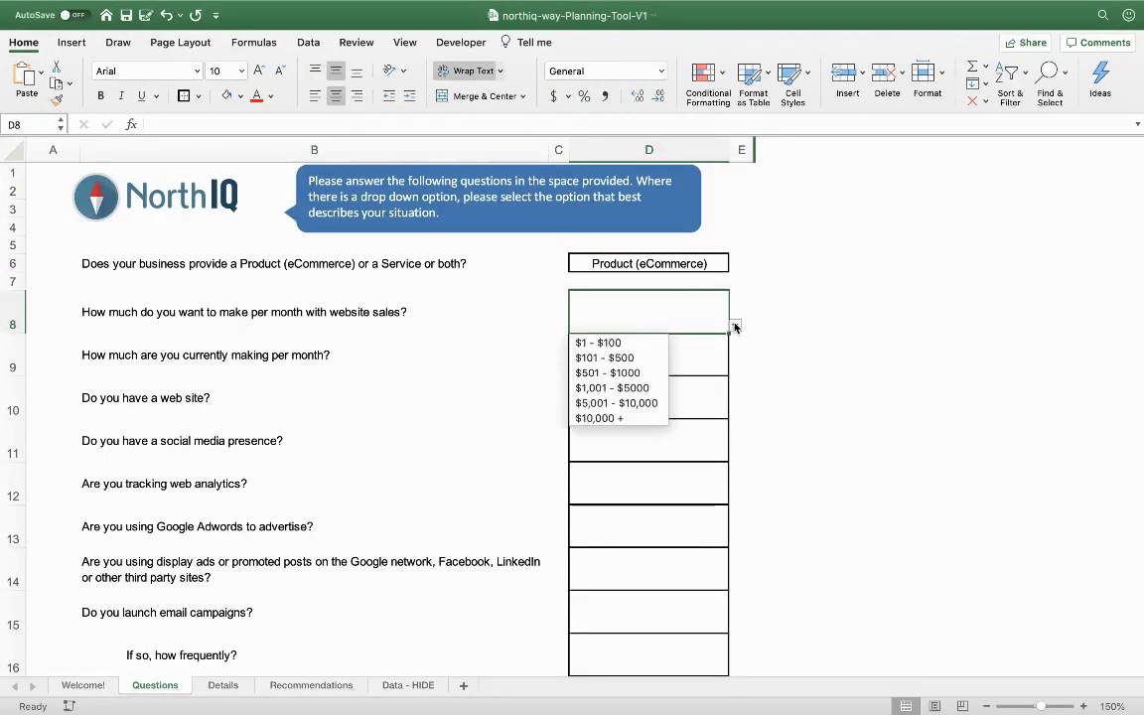
{"action": "left_click", "coordinate": [655, 400]}
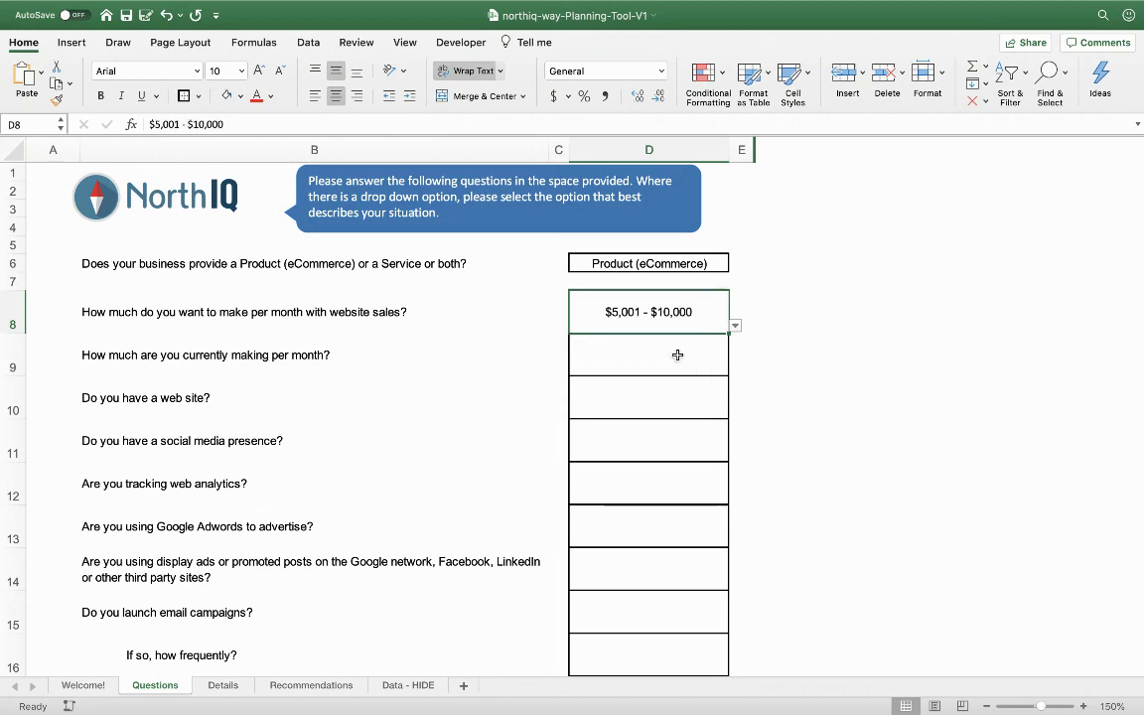
{"action": "left_click", "coordinate": [682, 354]}
{"action": "left_click", "coordinate": [733, 368]}
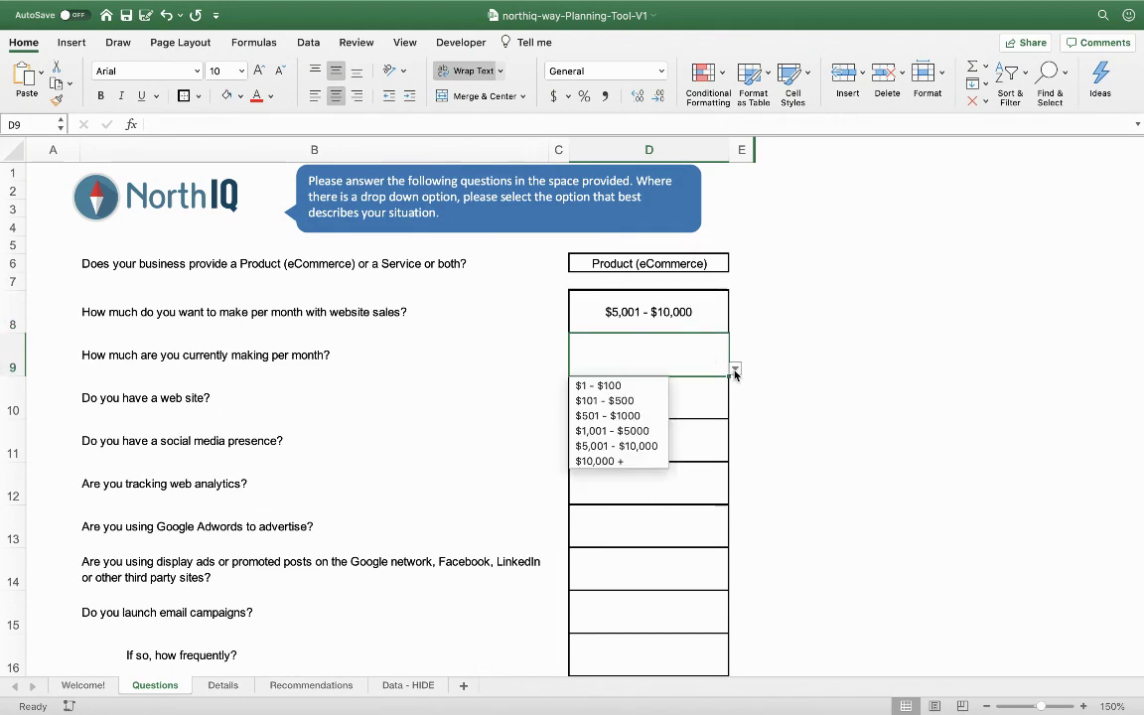
{"action": "left_click", "coordinate": [644, 430]}
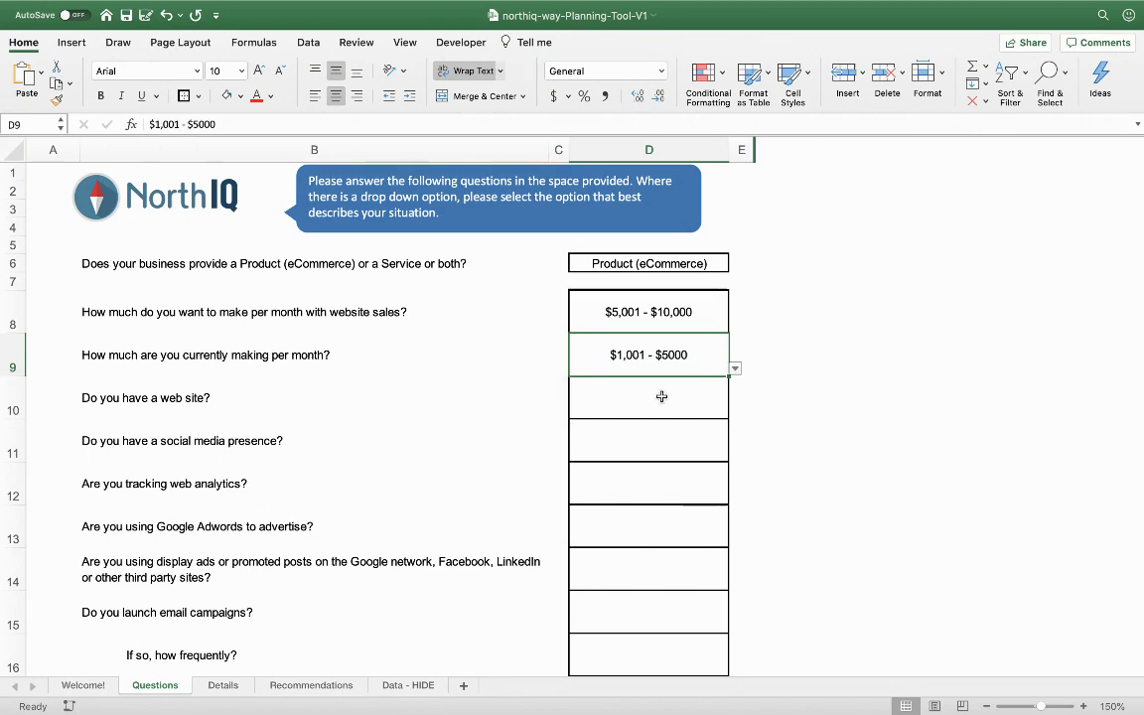
- Answer Yes to having a website and No to social media presence
{"action": "left_click", "coordinate": [661, 396]}
{"action": "left_click", "coordinate": [735, 412]}
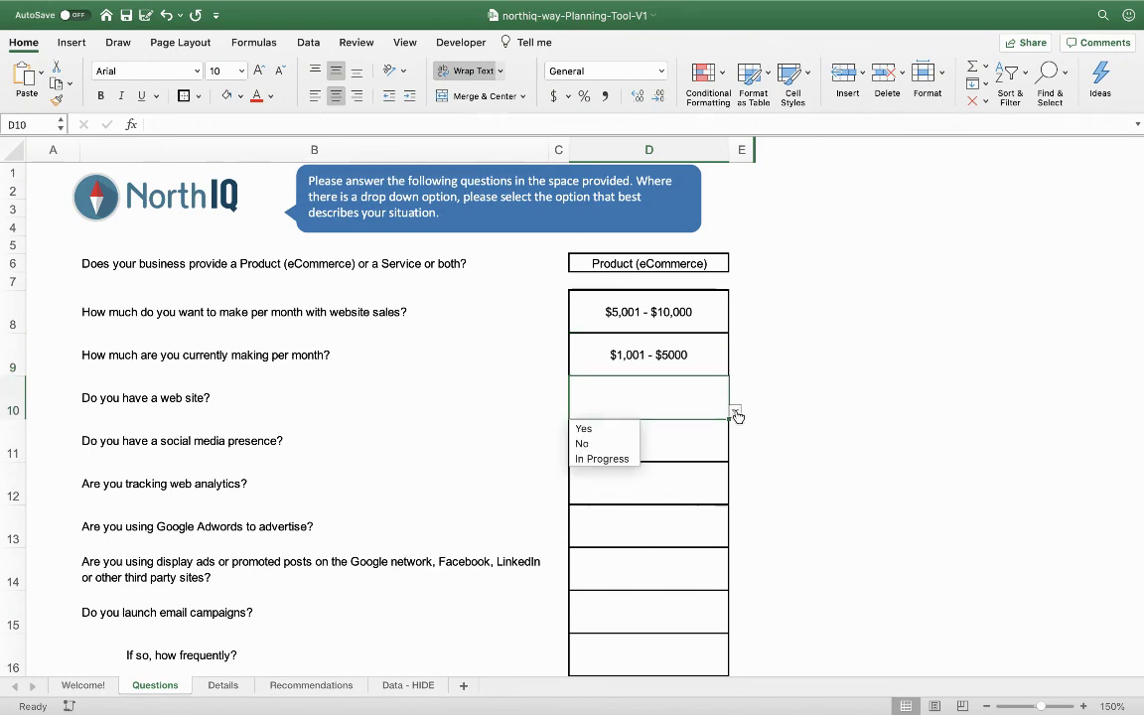
{"action": "left_click", "coordinate": [621, 429]}
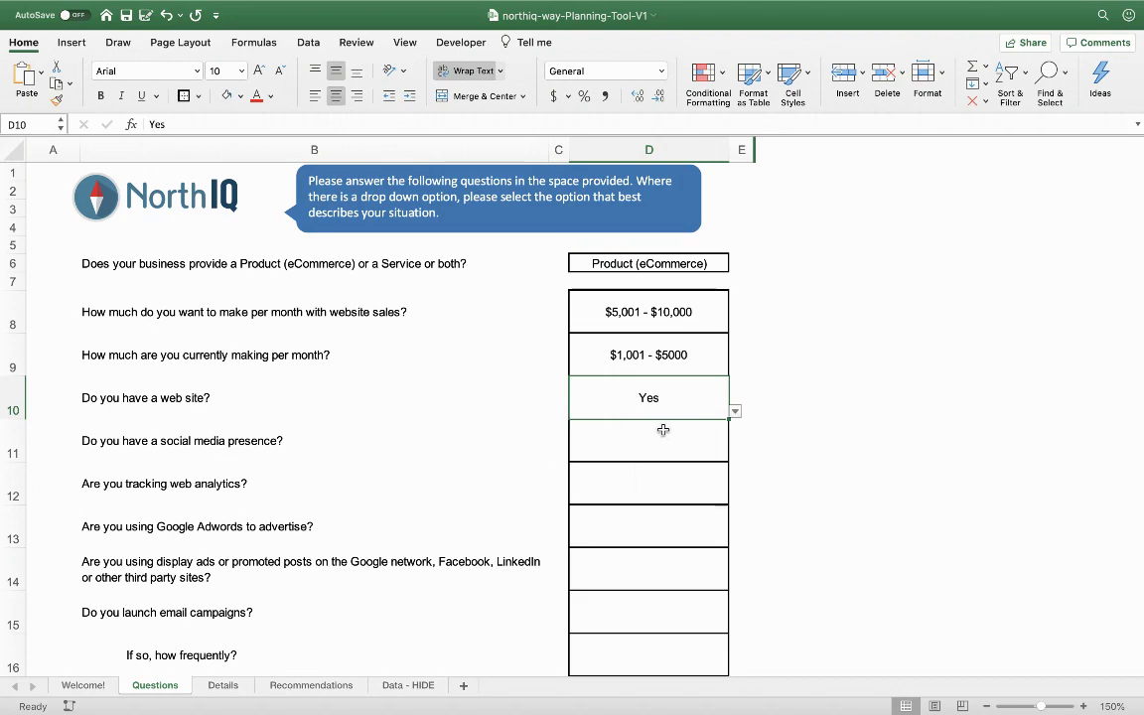
{"action": "left_click", "coordinate": [661, 432]}
{"action": "left_click", "coordinate": [735, 453]}
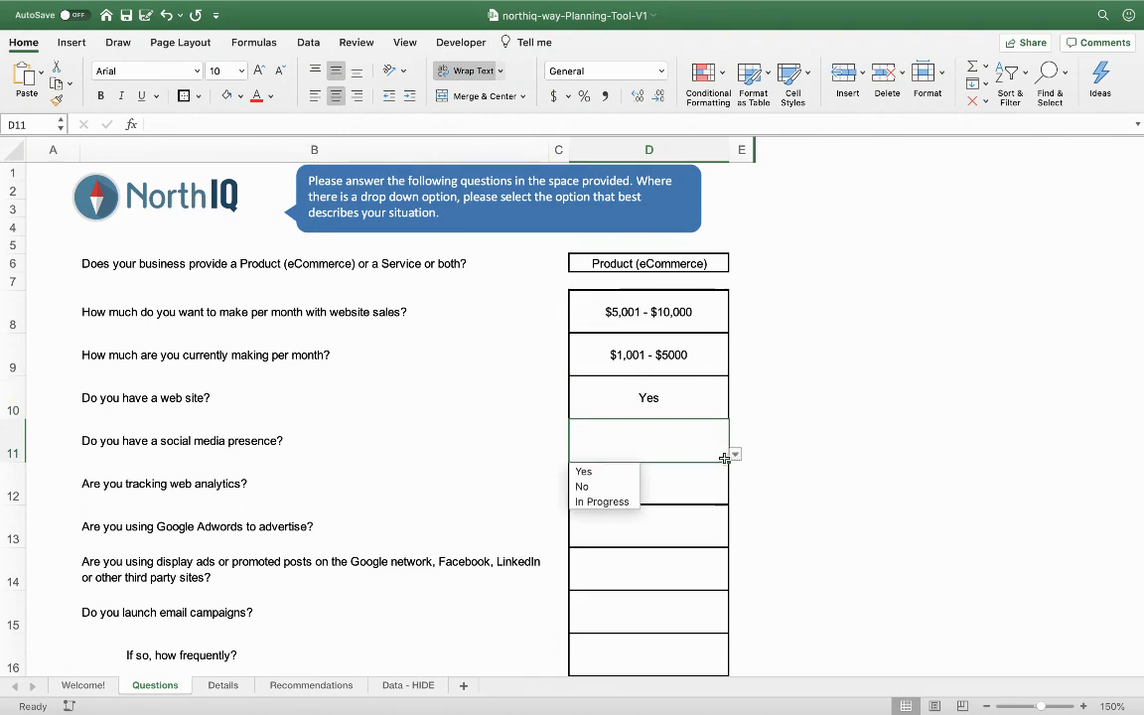
{"action": "left_click", "coordinate": [624, 486]}
- Answer Yes to tracking web analytics and No to using Google Adwords
{"action": "left_click", "coordinate": [635, 483]}
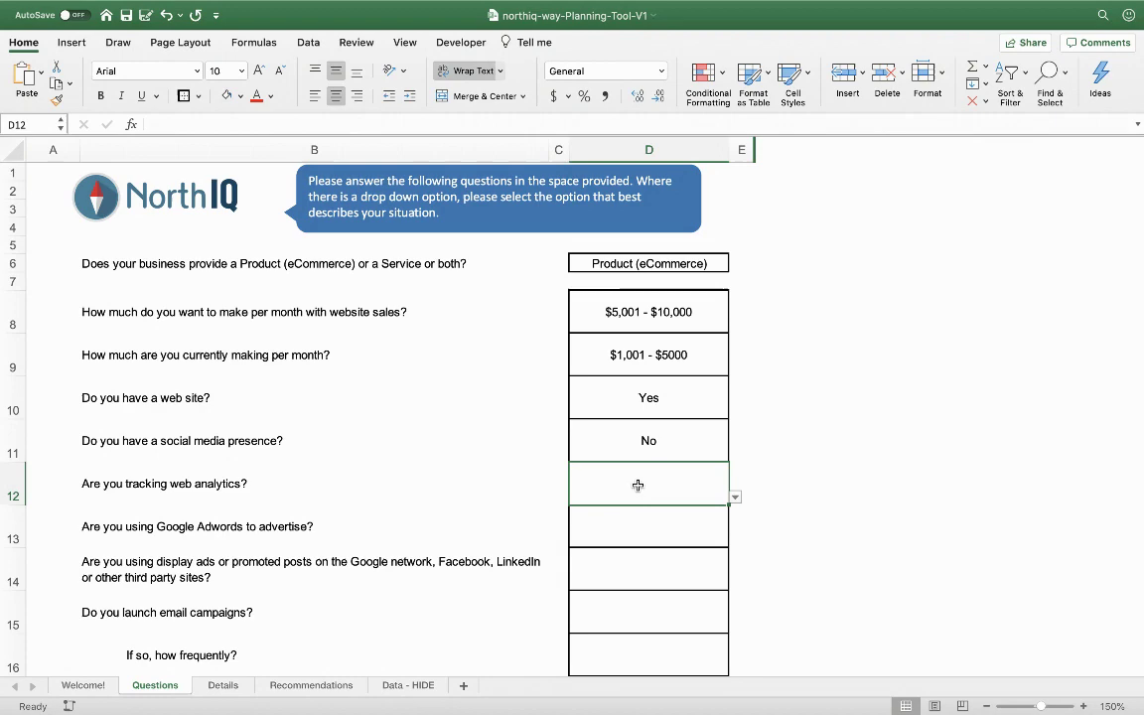
{"action": "left_click", "coordinate": [735, 499]}
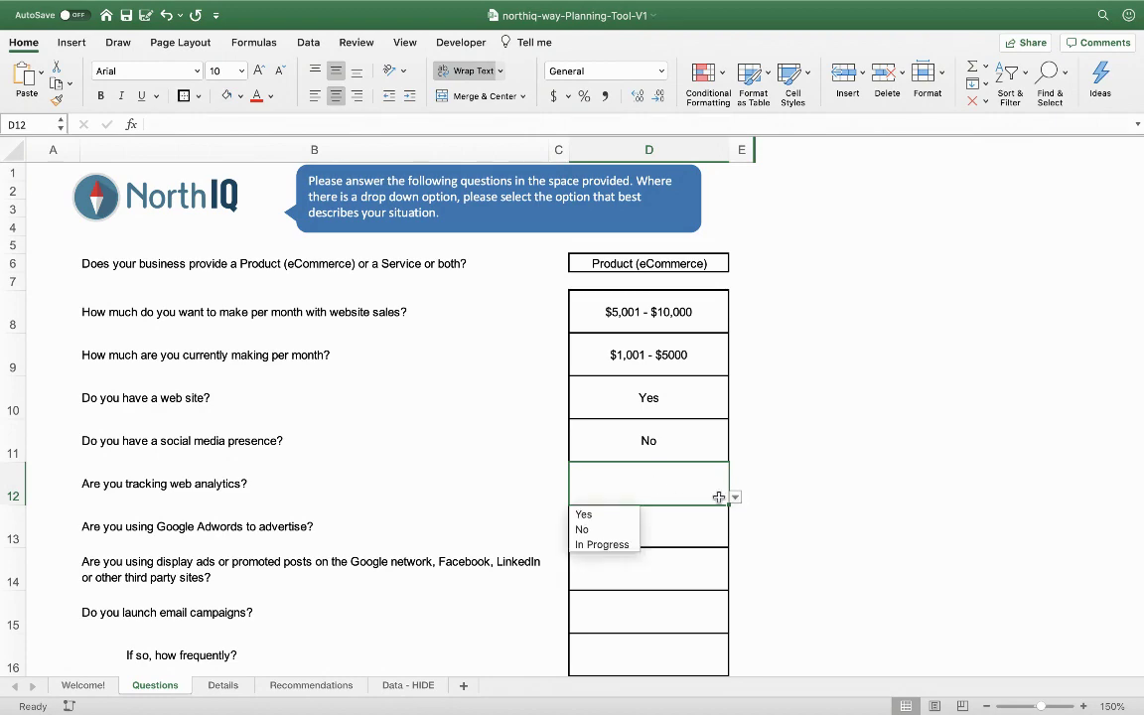
{"action": "left_click", "coordinate": [601, 530]}
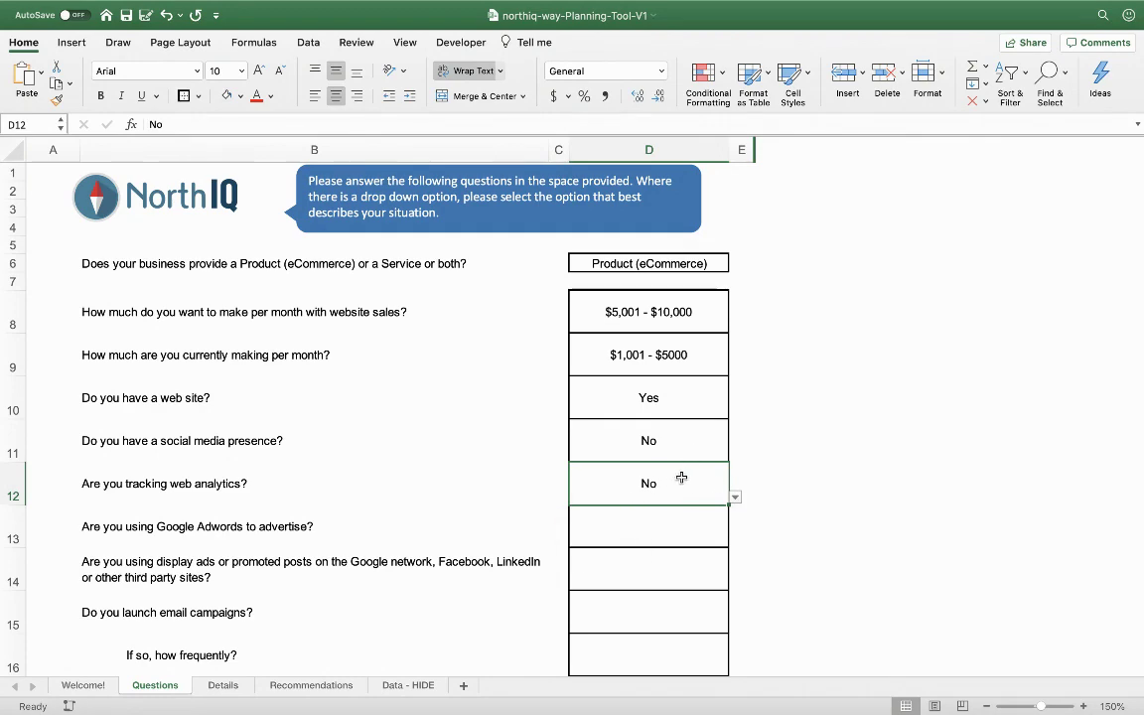
{"action": "left_click", "coordinate": [736, 499]}
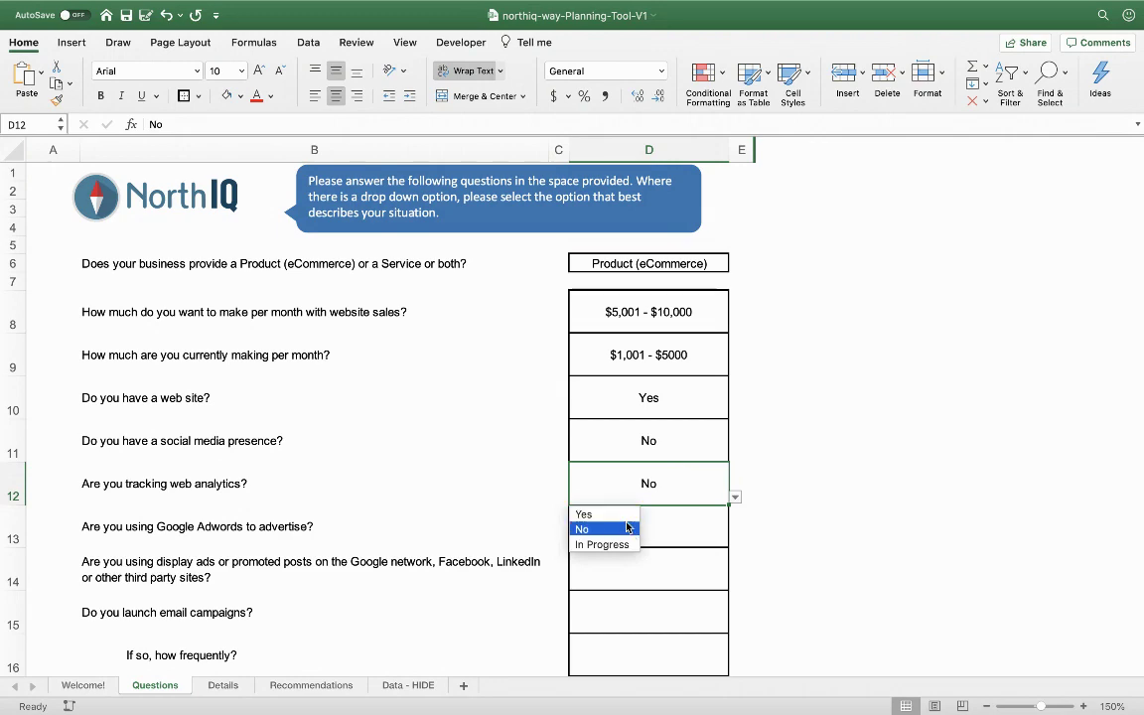
{"action": "left_click", "coordinate": [614, 513]}
{"action": "left_click", "coordinate": [650, 532]}
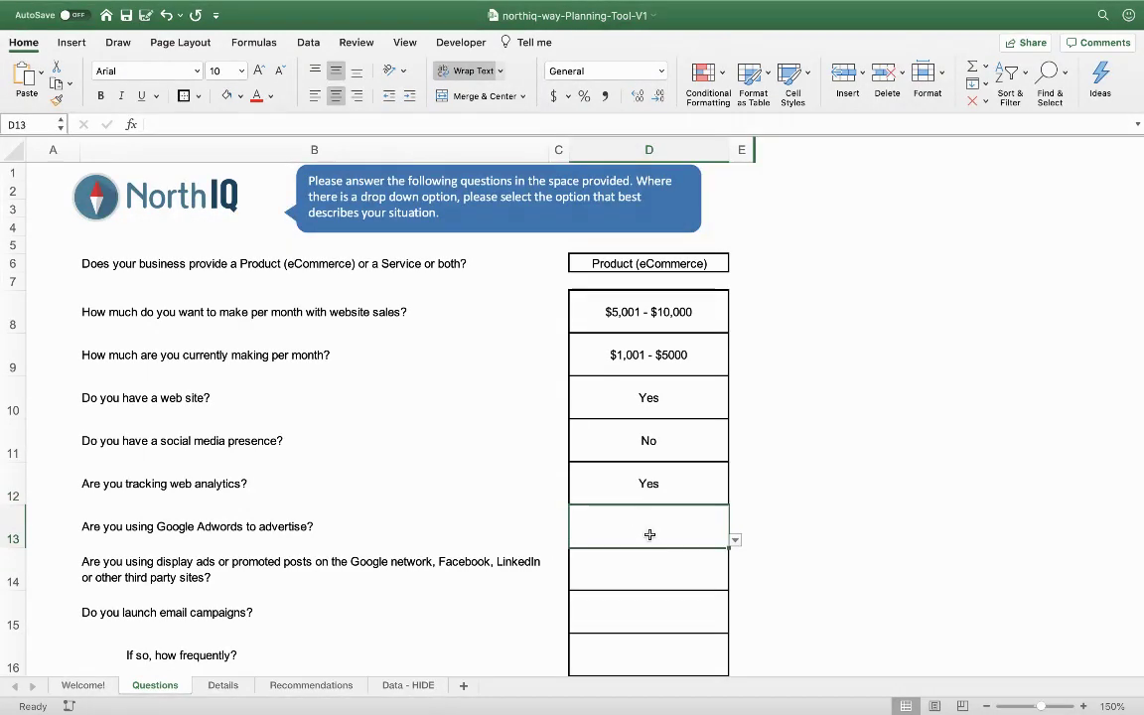
{"action": "left_click", "coordinate": [736, 541]}
{"action": "left_click", "coordinate": [596, 569]}
- Answer No to display ads and Yes to launching email campaigns
{"action": "scroll", "coordinate": [459, 521], "scroll_direction": "down", "scroll_amount": 3}
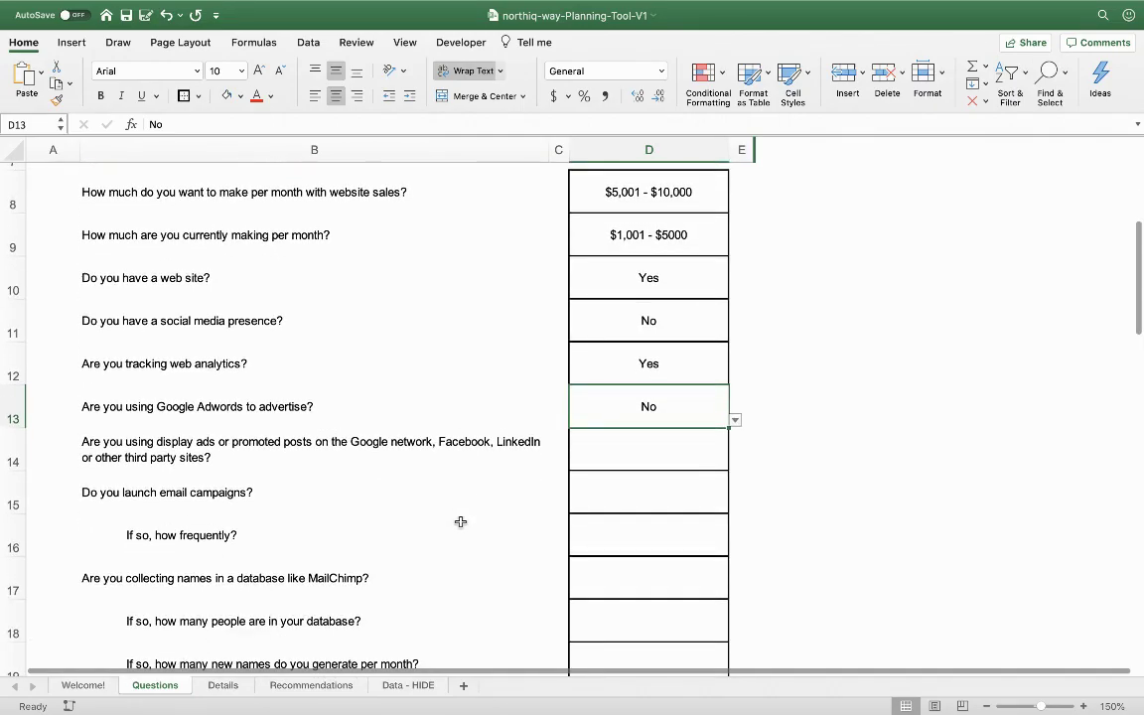
{"action": "left_click", "coordinate": [640, 448]}
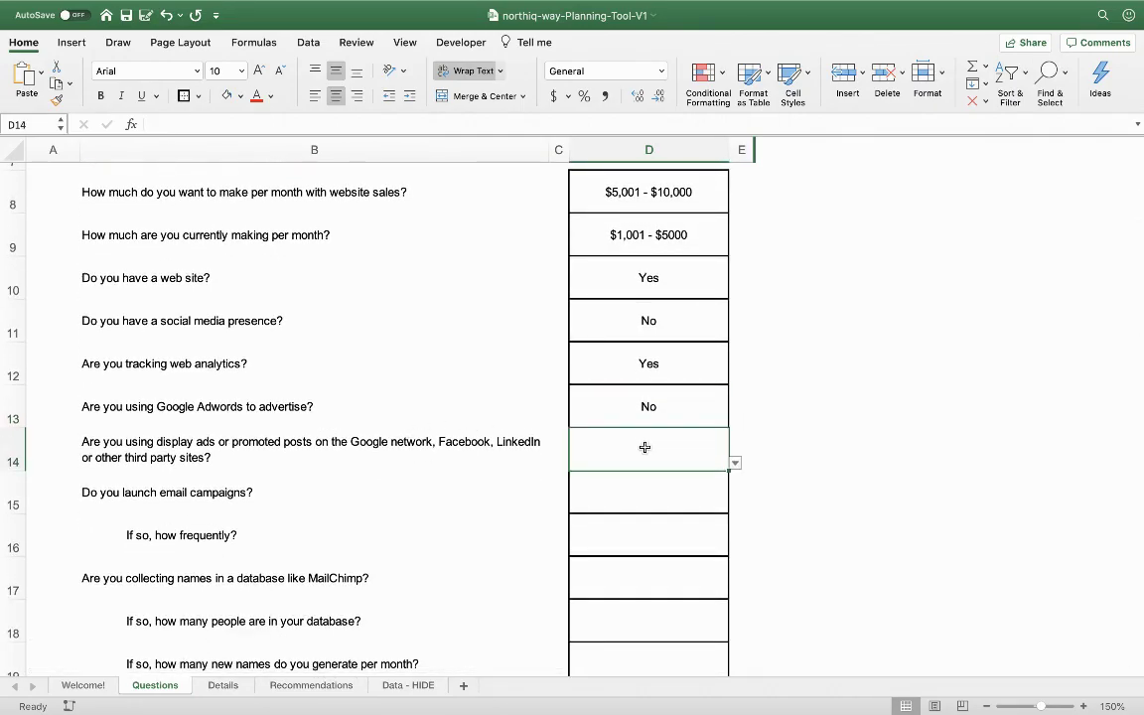
{"action": "left_click", "coordinate": [736, 463]}
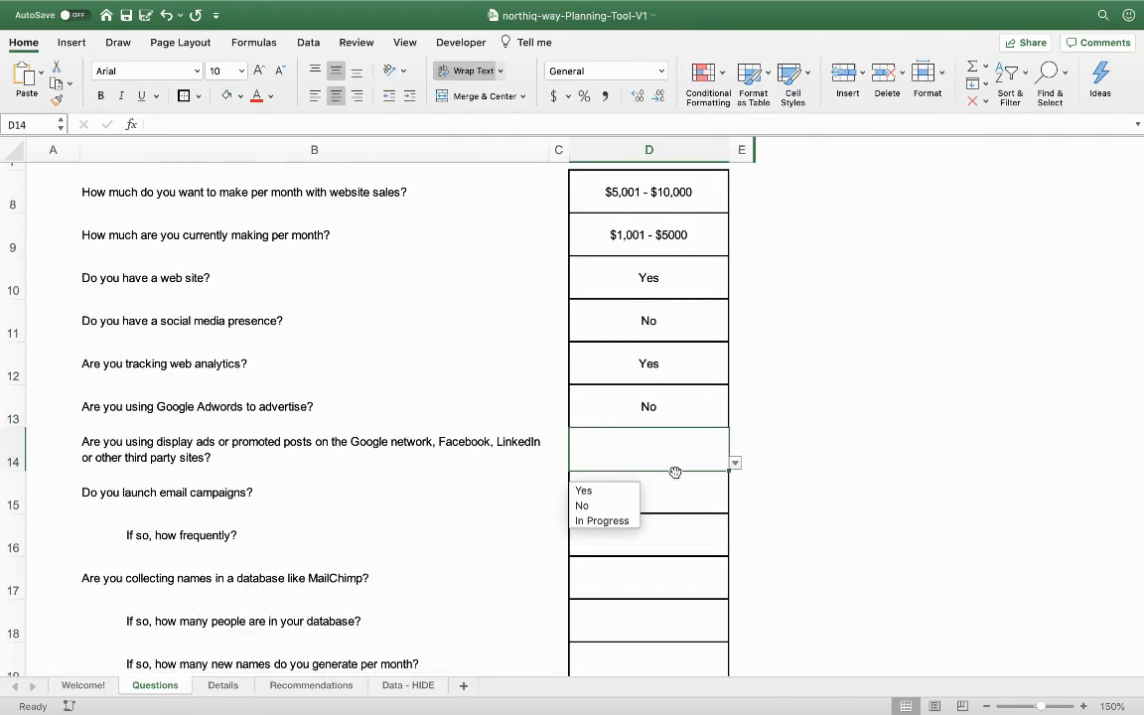
{"action": "left_click", "coordinate": [612, 507]}
{"action": "scroll", "coordinate": [556, 486], "scroll_direction": "down", "scroll_amount": 1}
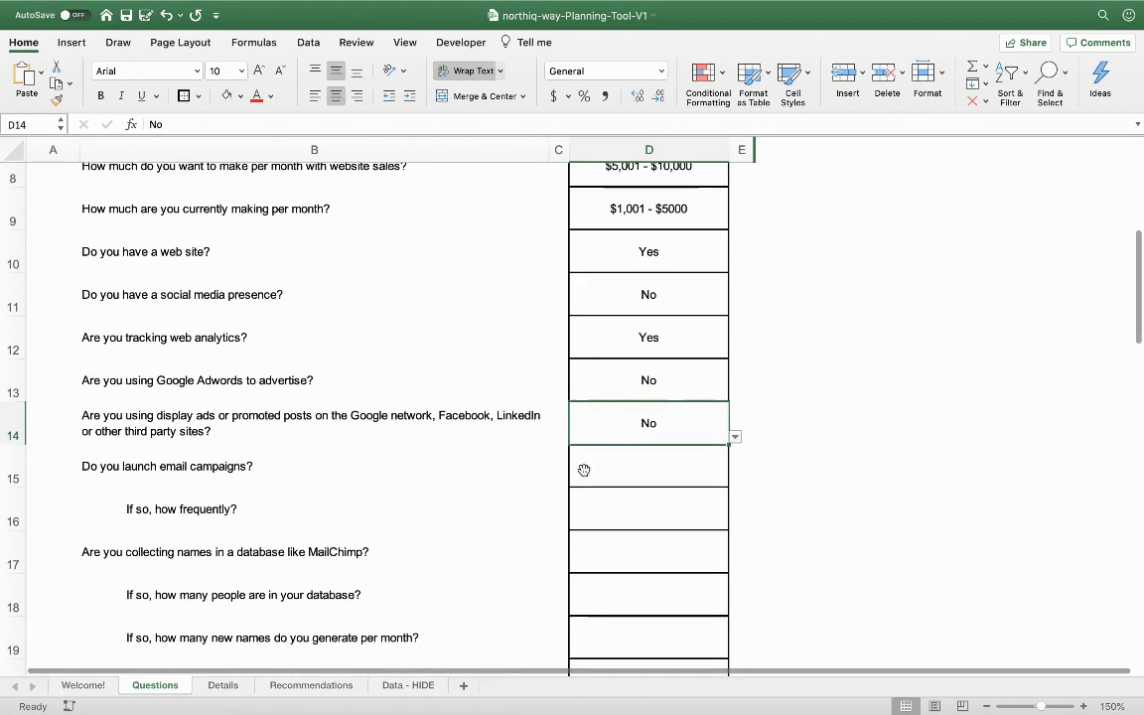
{"action": "left_click", "coordinate": [649, 463]}
{"action": "left_click", "coordinate": [734, 479]}
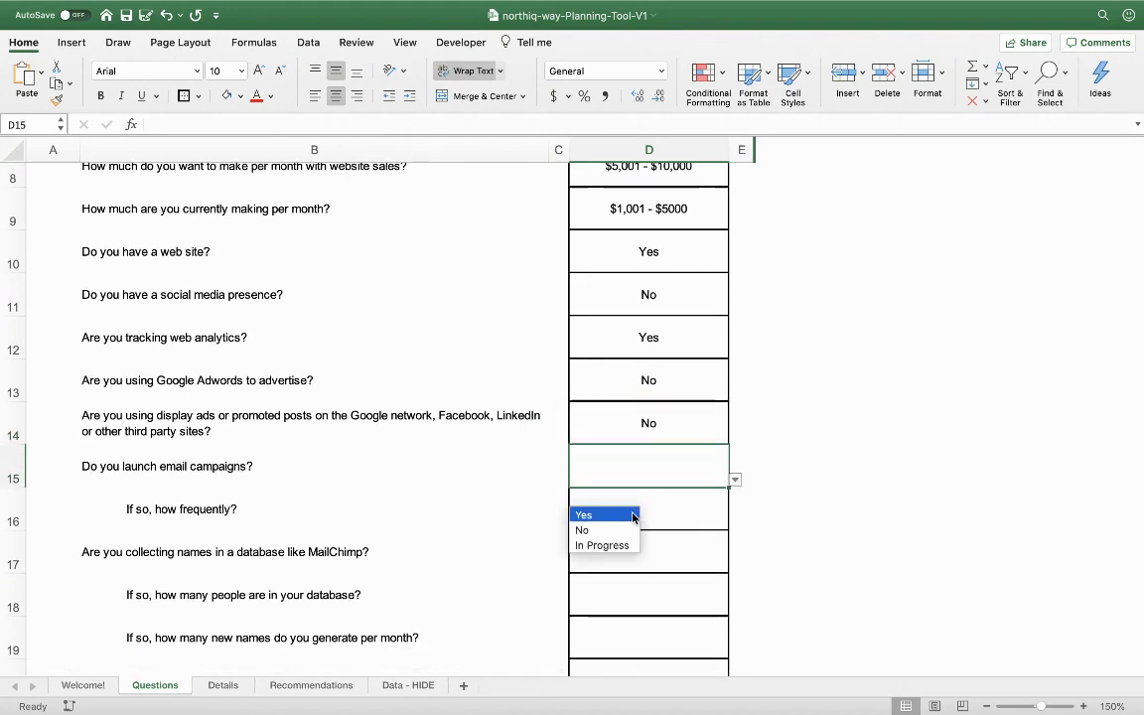
{"action": "left_click", "coordinate": [624, 517]}
- Set email frequency to Monthly and answer Yes to collecting names in a database
{"action": "left_click", "coordinate": [658, 516]}
{"action": "left_click", "coordinate": [735, 522]}
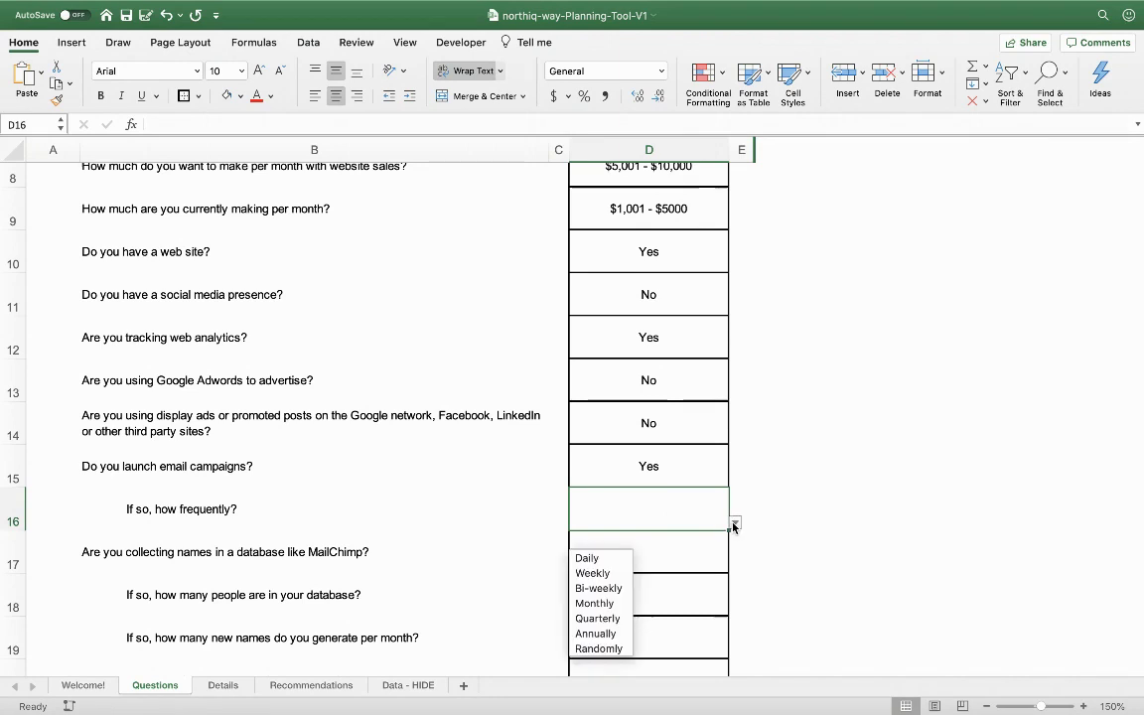
{"action": "left_click", "coordinate": [596, 603]}
{"action": "scroll", "coordinate": [452, 499], "scroll_direction": "down", "scroll_amount": 3}
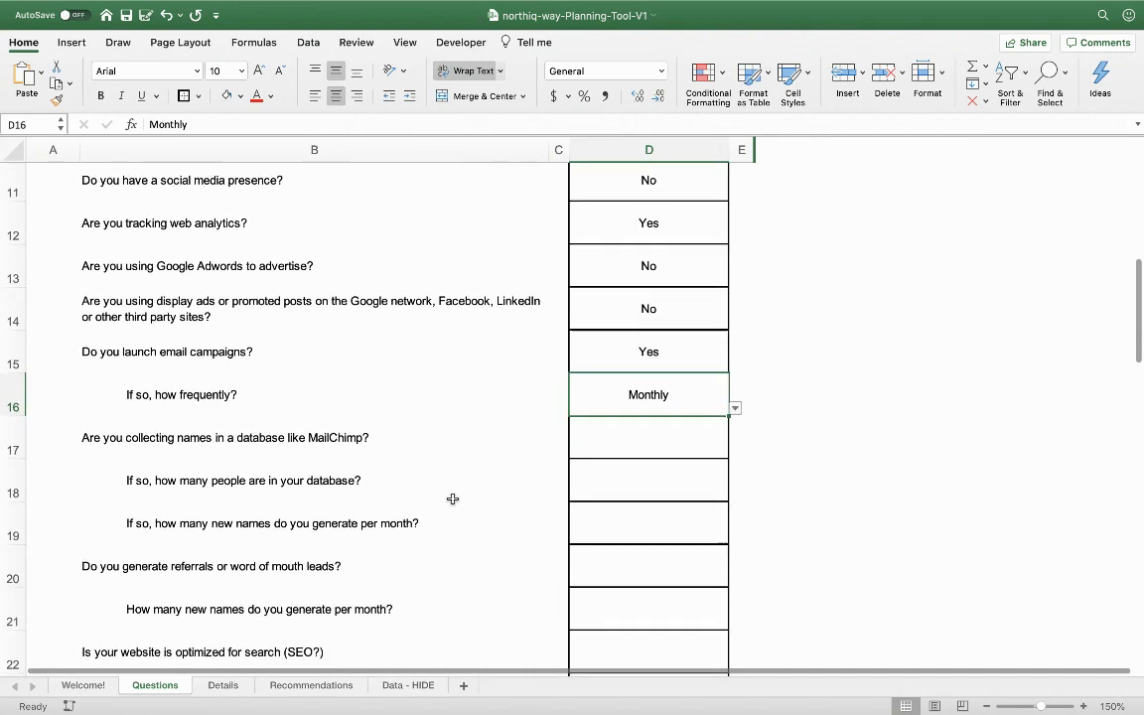
{"action": "left_click", "coordinate": [645, 434]}
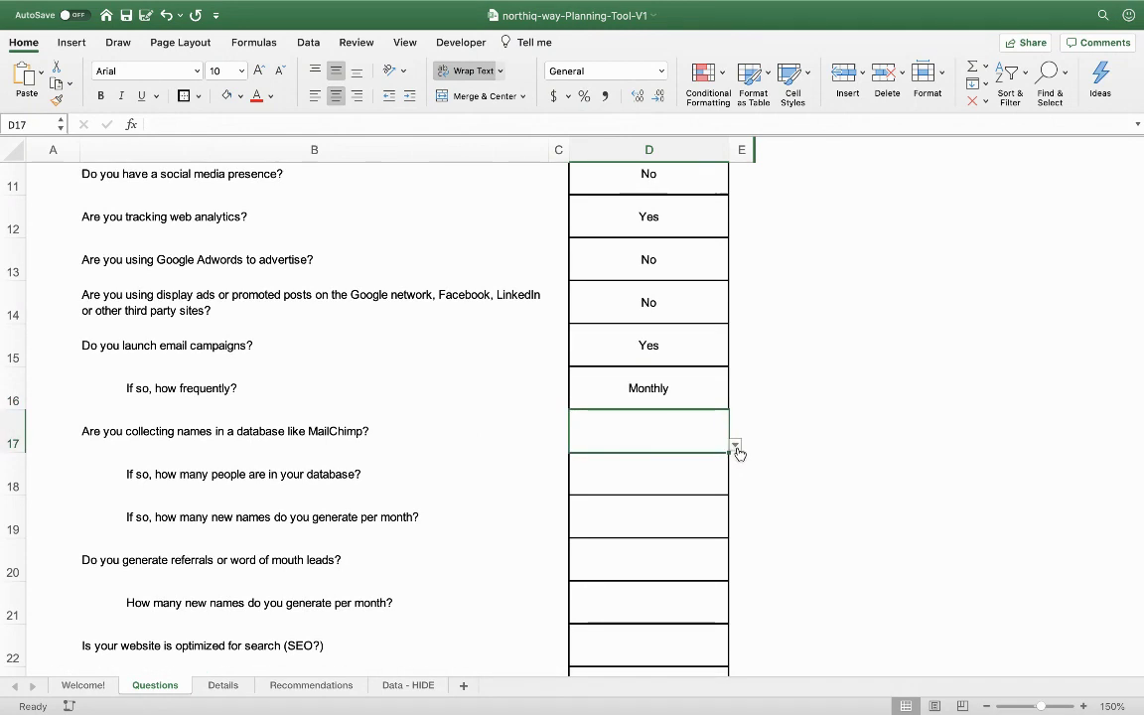
{"action": "left_click", "coordinate": [734, 447]}
{"action": "left_click", "coordinate": [591, 472]}
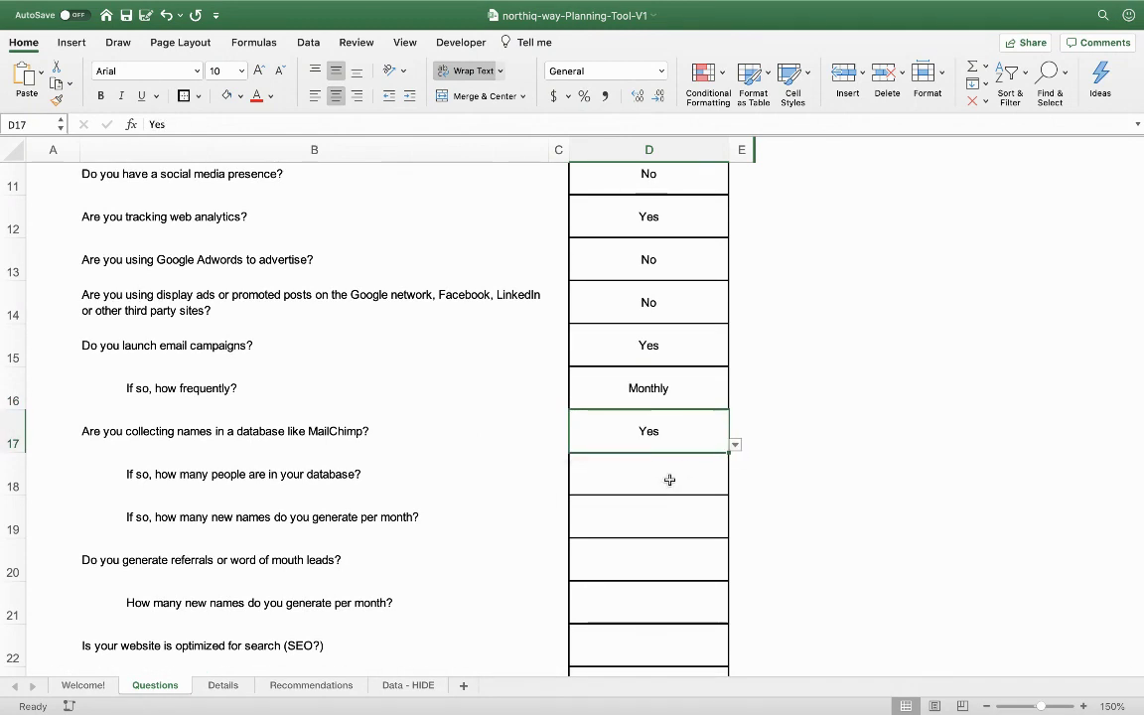
- Enter 1500 as the database size and choose 21 - 30 new names per month
{"action": "left_click", "coordinate": [664, 470]}
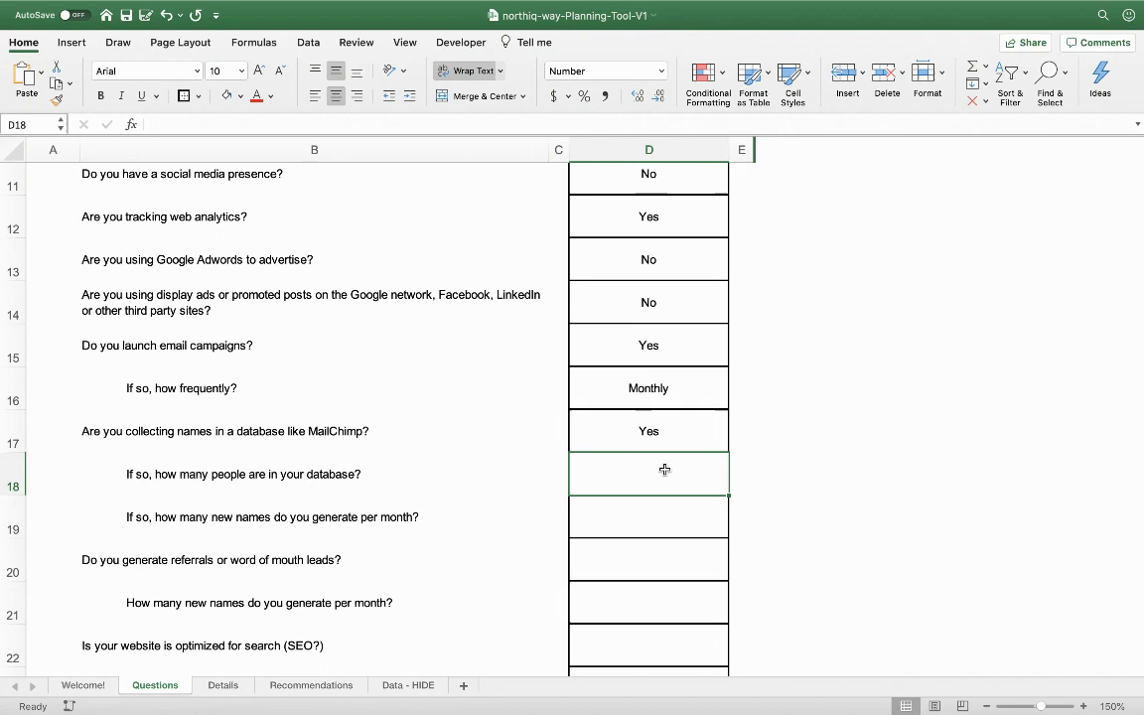
{"action": "type", "text": "1500"}
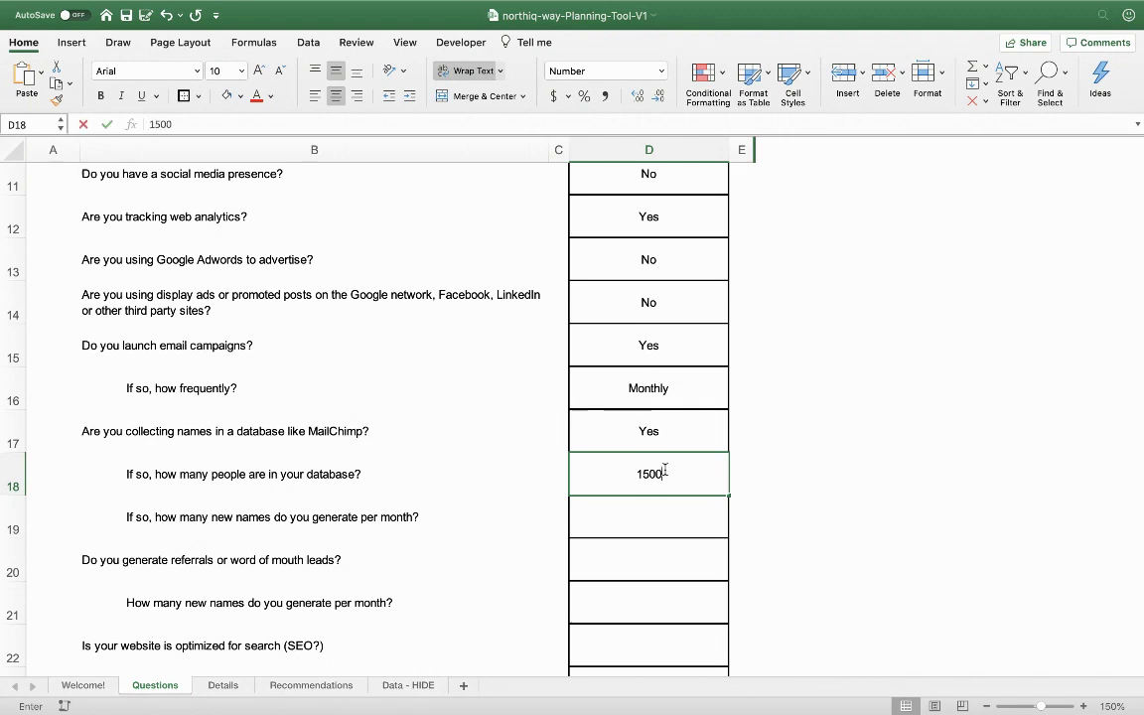
{"action": "left_click", "coordinate": [652, 515]}
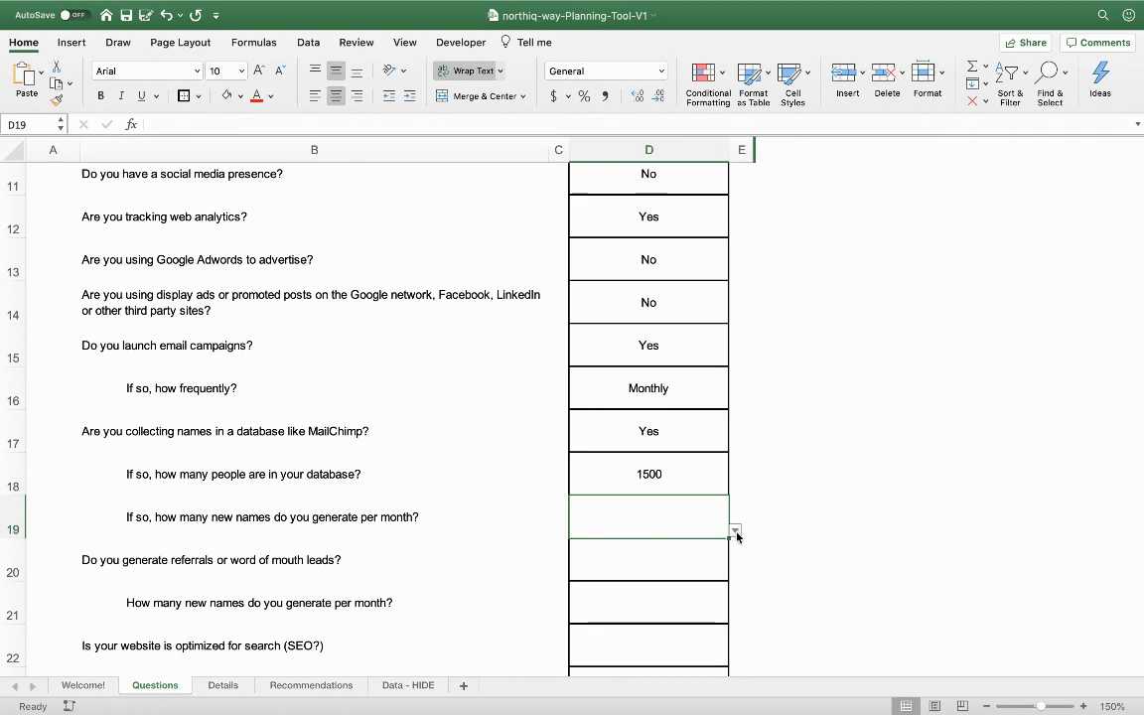
{"action": "left_click", "coordinate": [735, 530]}
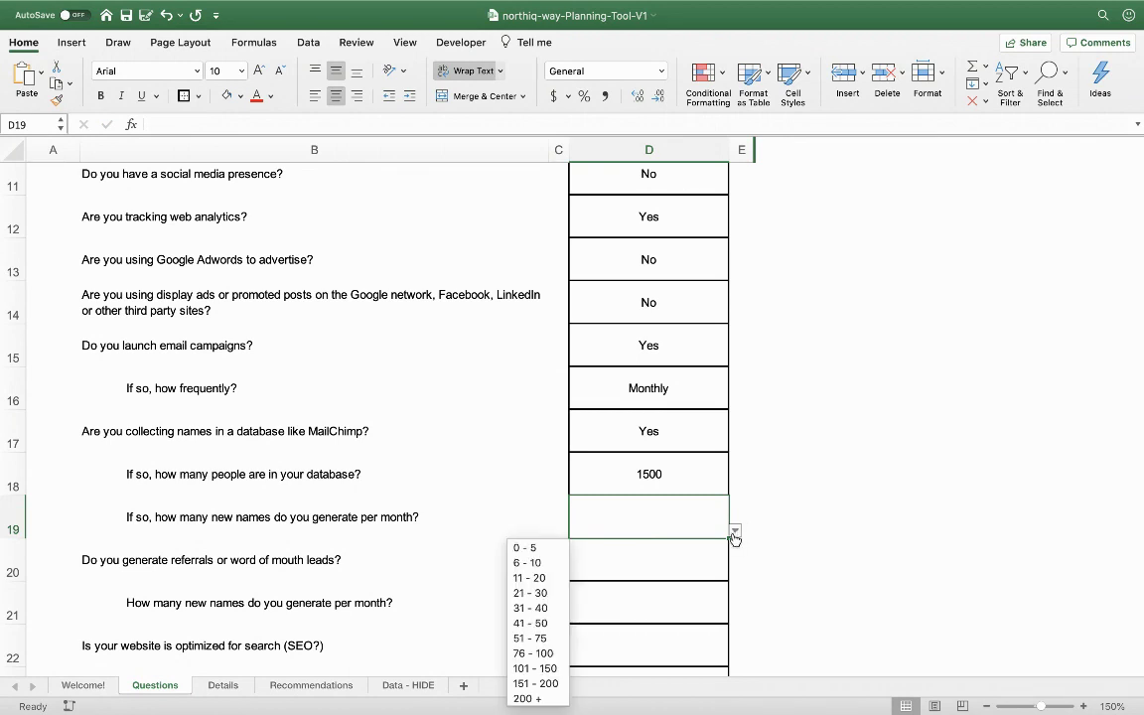
{"action": "left_click", "coordinate": [544, 593]}
- Choose Word of mouth leads as the source with 6 - 10 new names per month
{"action": "scroll", "coordinate": [451, 502], "scroll_direction": "down", "scroll_amount": 2}
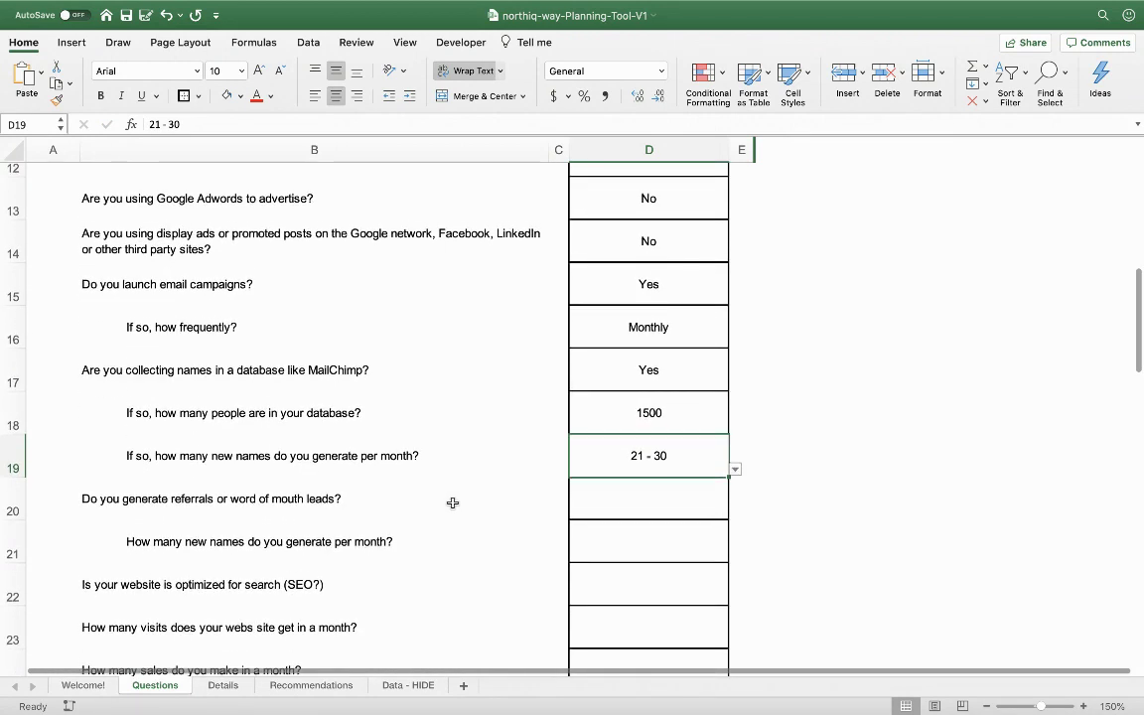
{"action": "scroll", "coordinate": [452, 502], "scroll_direction": "down", "scroll_amount": 2}
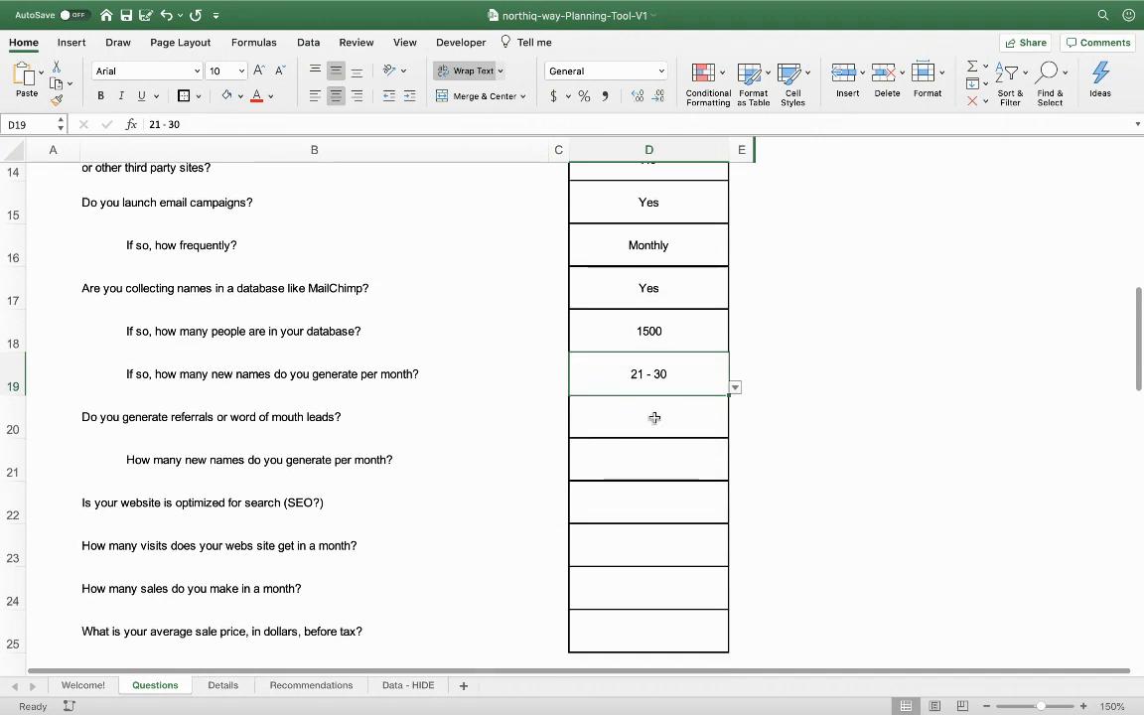
{"action": "left_click", "coordinate": [655, 418]}
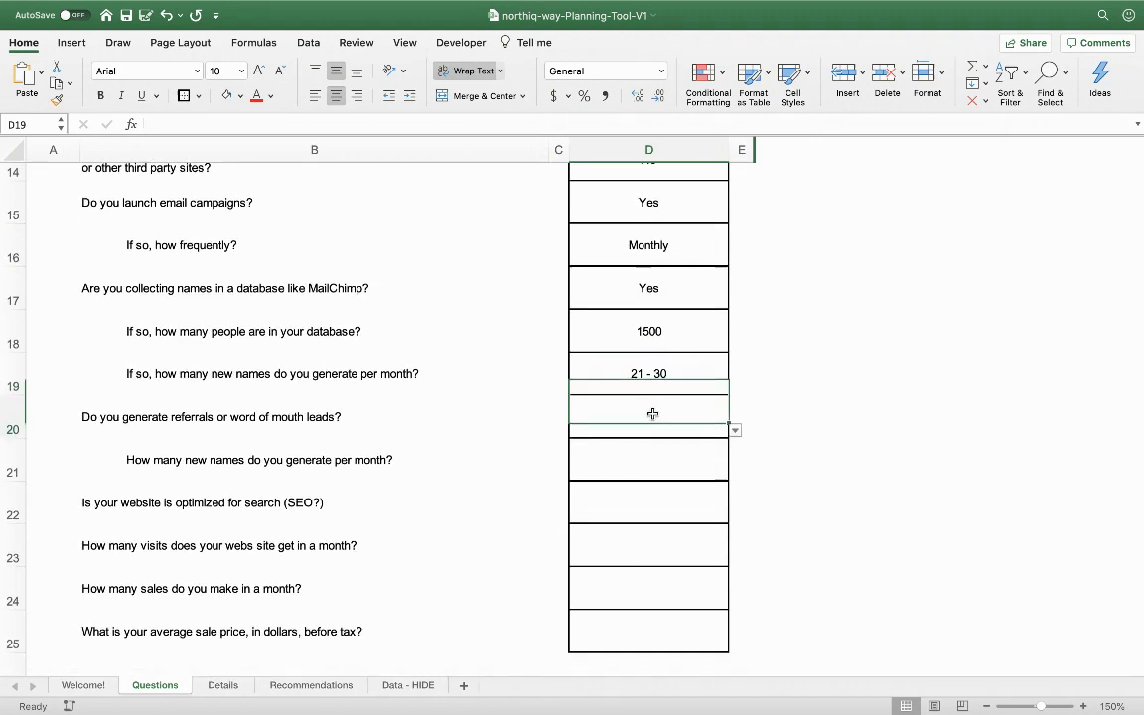
{"action": "left_click", "coordinate": [733, 434]}
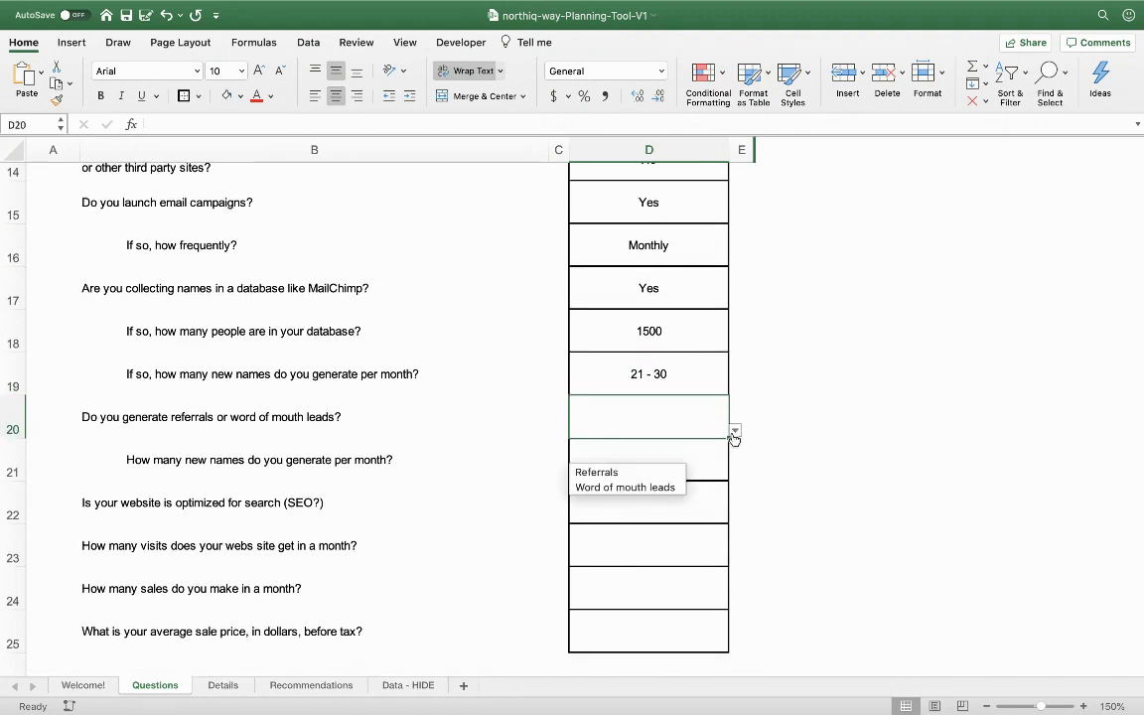
{"action": "left_click", "coordinate": [645, 487]}
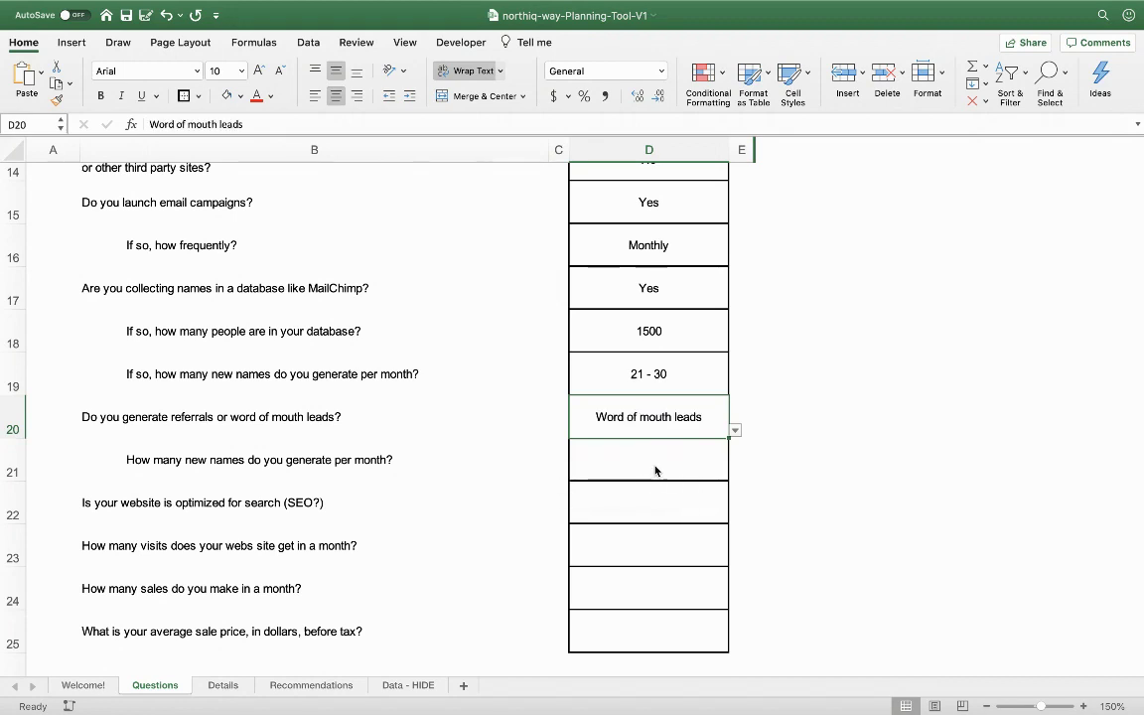
{"action": "left_click", "coordinate": [653, 461]}
{"action": "left_click", "coordinate": [735, 475]}
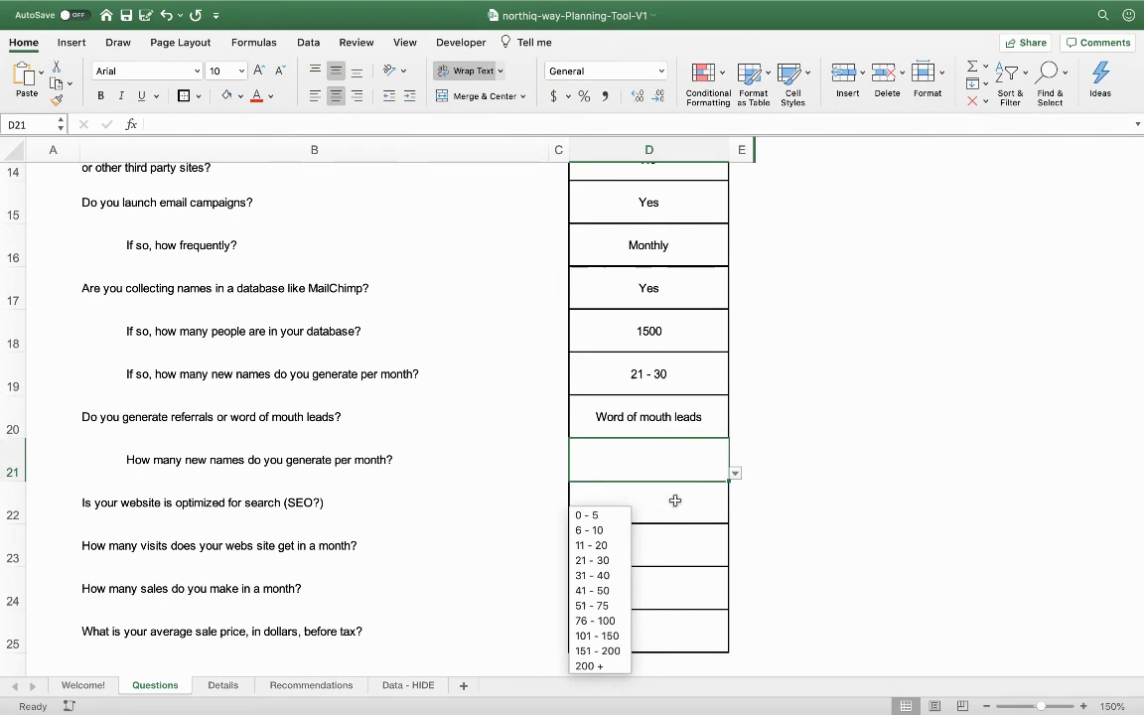
{"action": "left_click", "coordinate": [610, 536]}
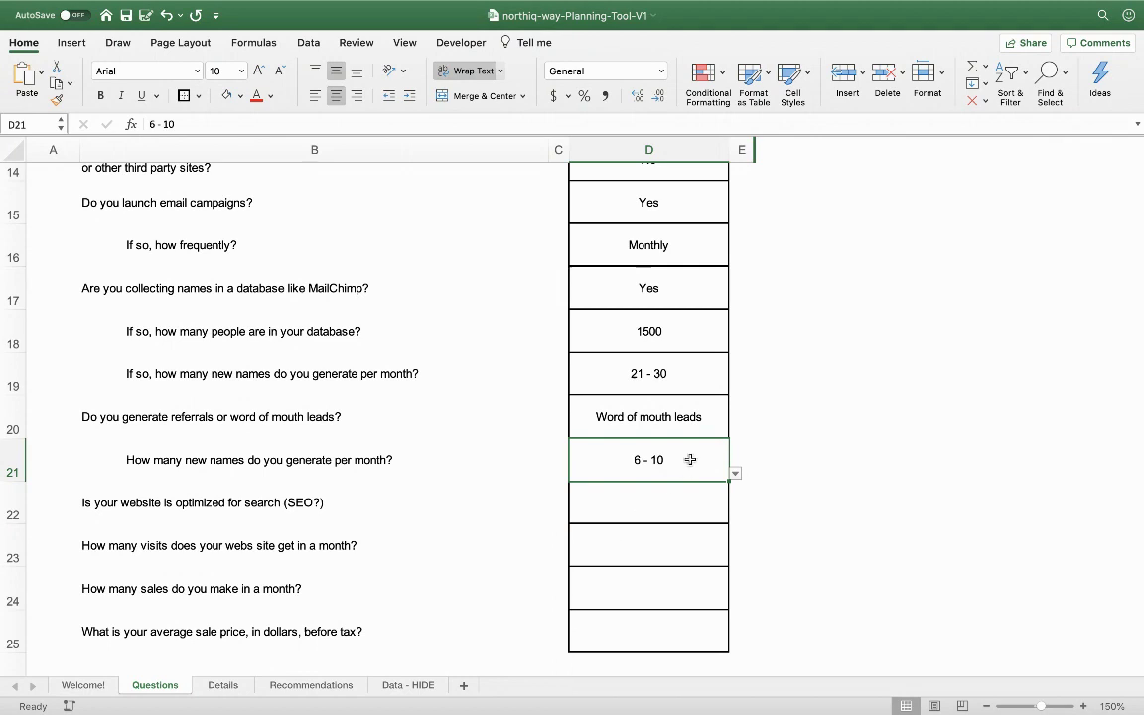
- Answer No to the website SEO question
{"action": "scroll", "coordinate": [630, 504], "scroll_direction": "down", "scroll_amount": 1}
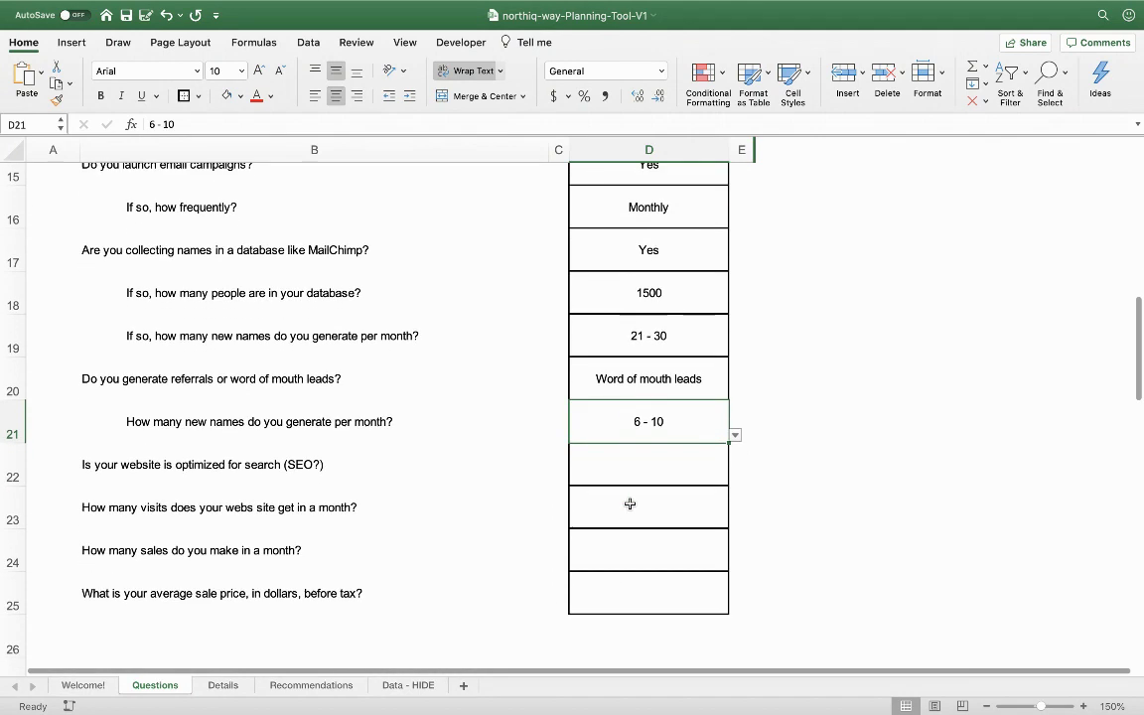
{"action": "left_click", "coordinate": [661, 458]}
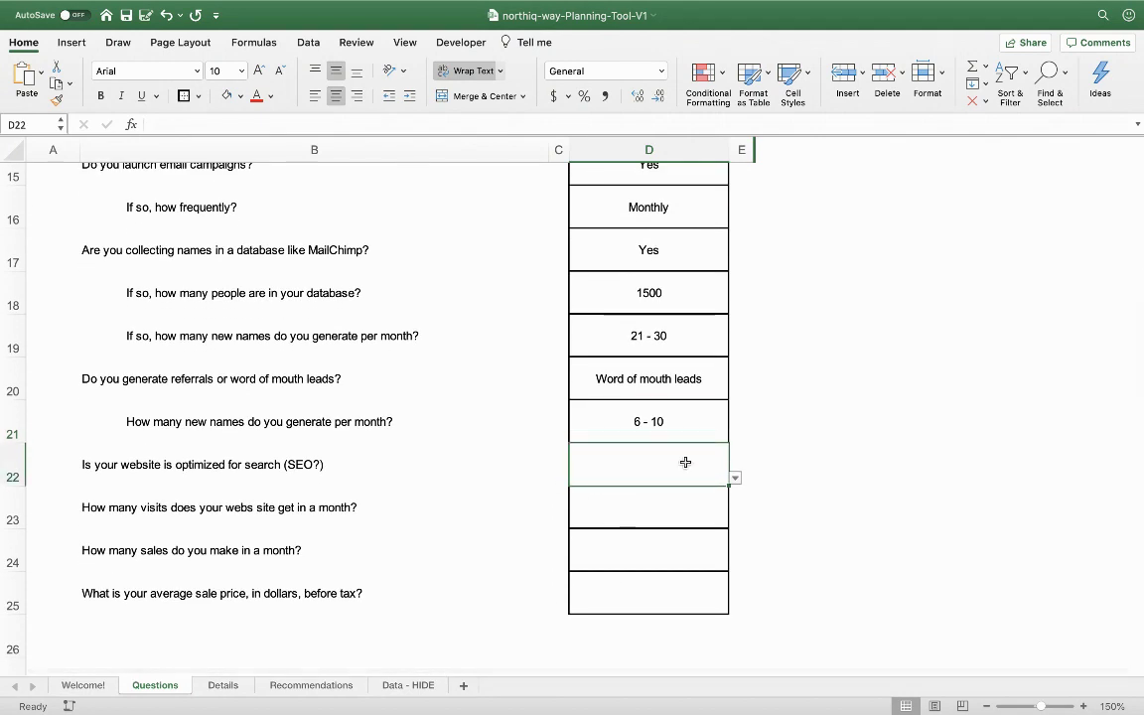
{"action": "left_click", "coordinate": [735, 477]}
{"action": "left_click", "coordinate": [609, 533]}
{"action": "scroll", "coordinate": [593, 518], "scroll_direction": "down", "scroll_amount": 1}
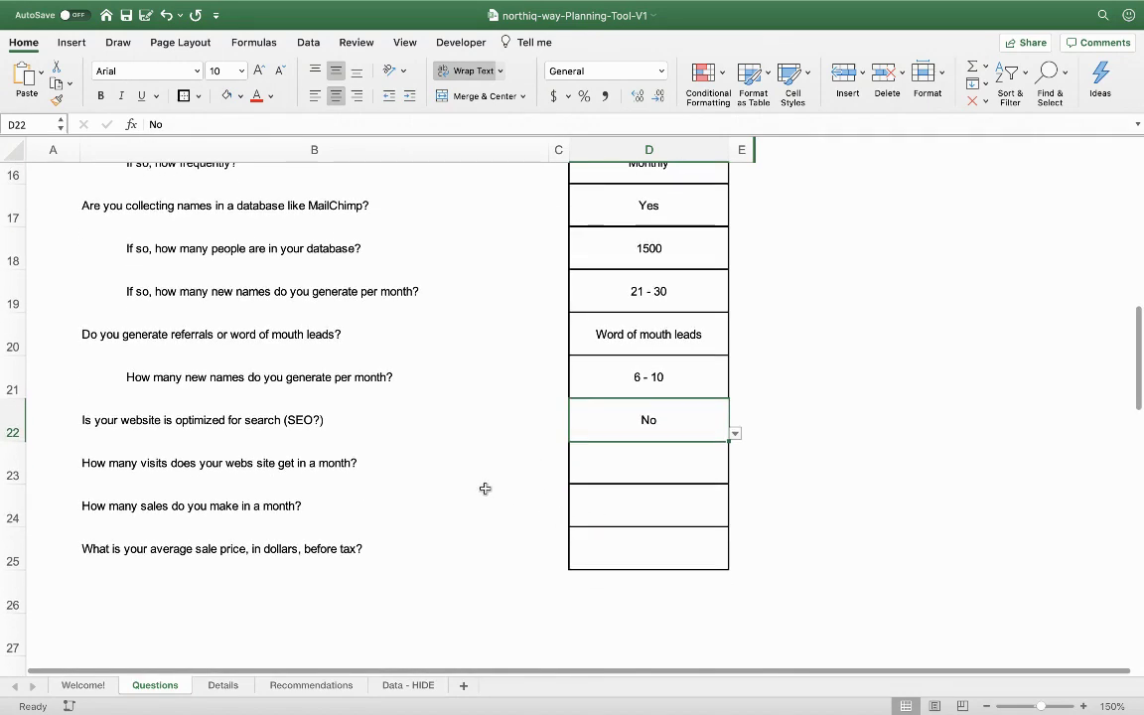
- Enter 10000 monthly website visits, 250 monthly sales and a $25.00 average sale price
{"action": "left_click", "coordinate": [630, 457]}
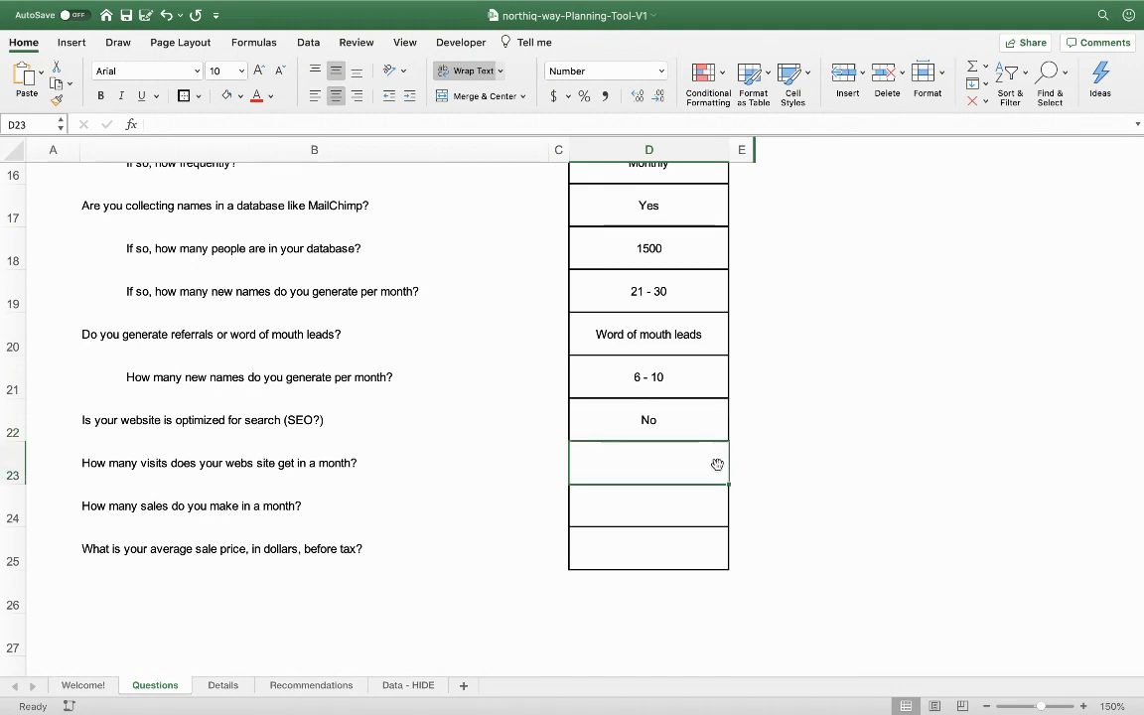
{"action": "type", "text": "1000"}
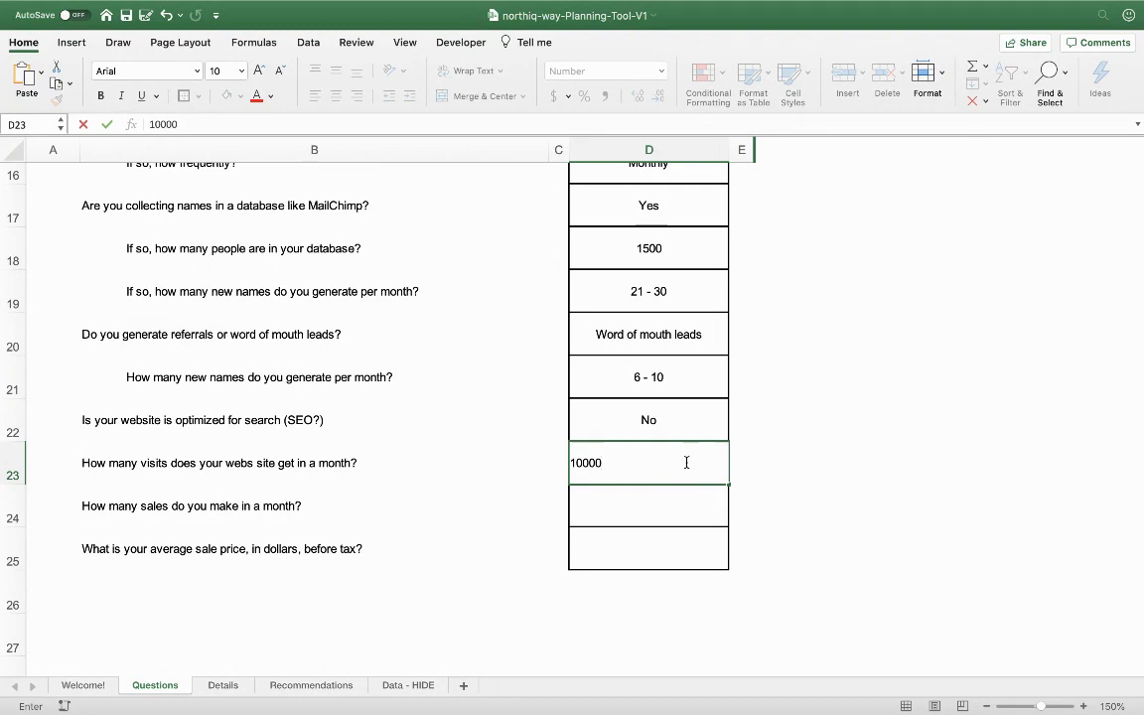
{"action": "type", "text": "0"}
{"action": "key", "text": "Return"}
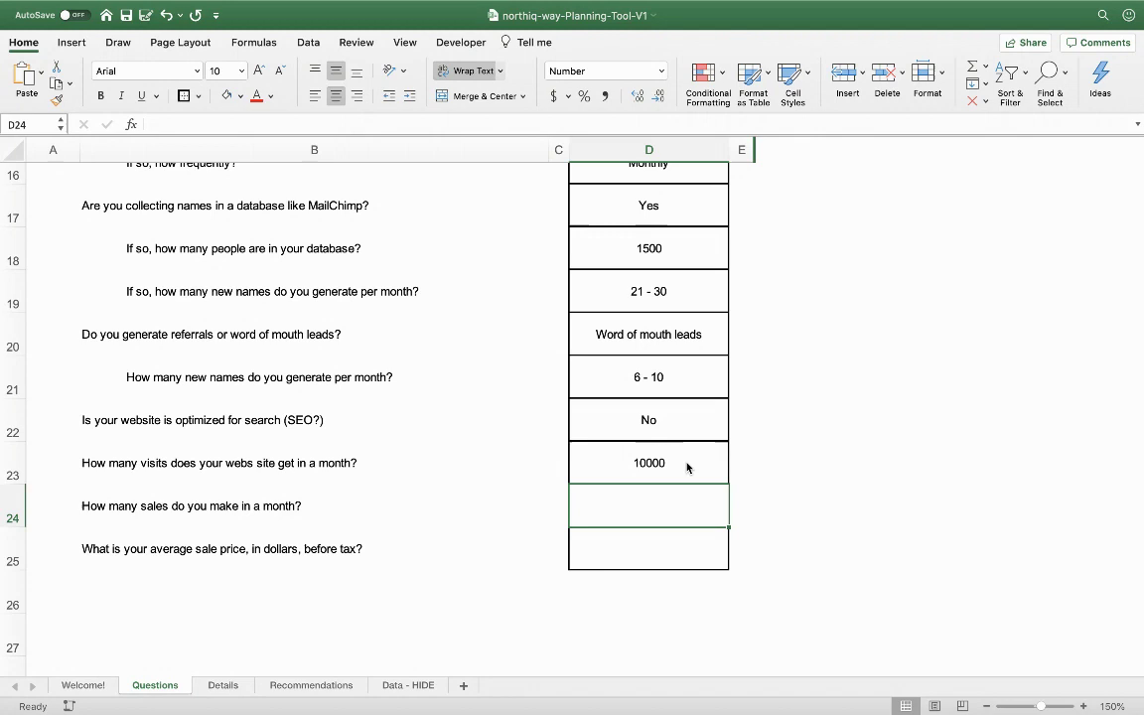
{"action": "type", "text": "250"}
{"action": "key", "text": "Return"}
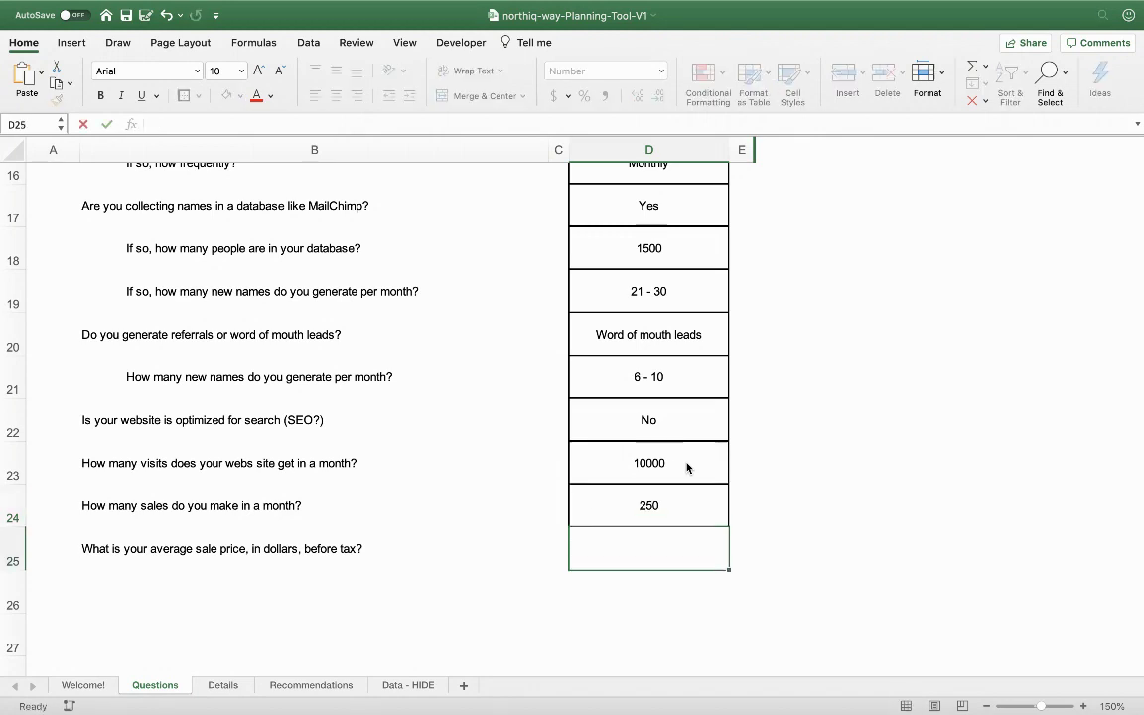
{"action": "type", "text": "25"}
{"action": "key", "text": "Return"}
- Correct the monthly website visits answer to 5000
{"action": "key", "text": "Up"}
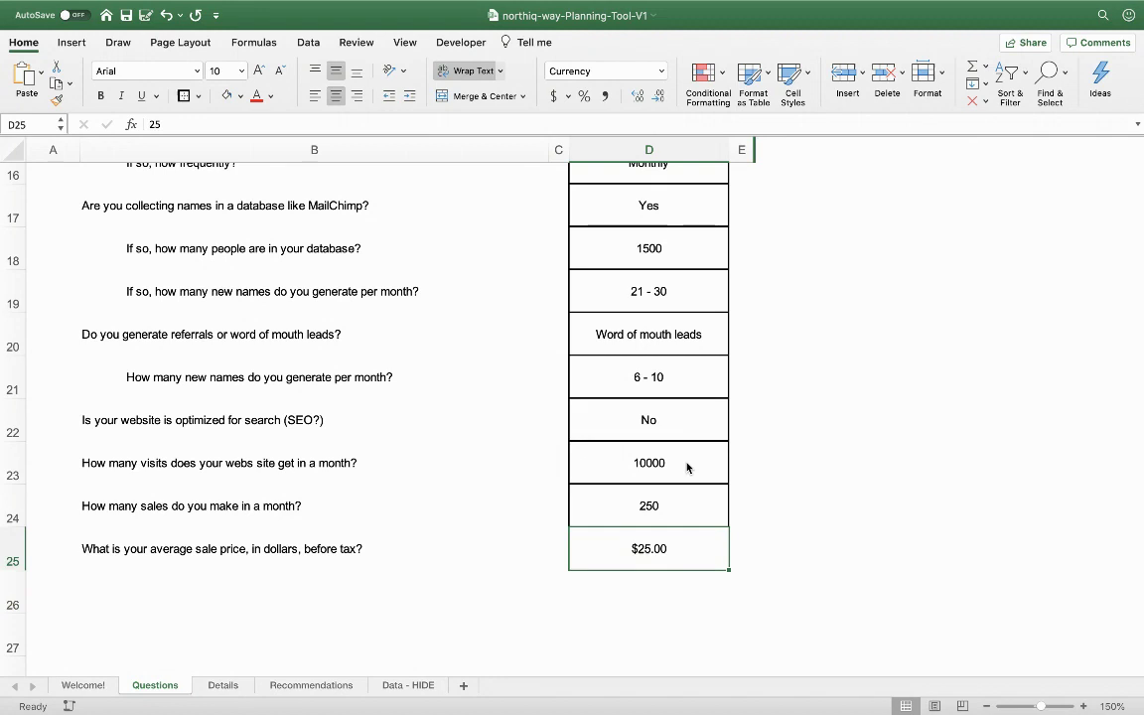
{"action": "key", "text": "Up"}
{"action": "key", "text": "Up"}
{"action": "key", "text": "Up"}
{"action": "key", "text": "Down"}
{"action": "type", "text": "5"}
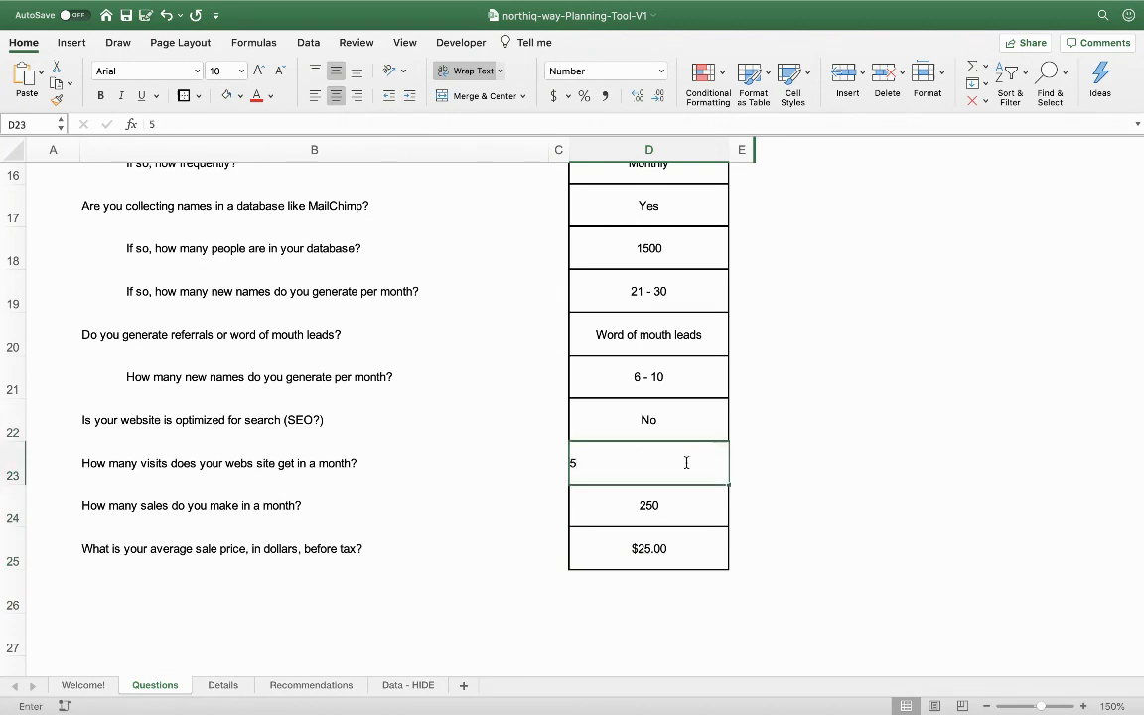
{"action": "type", "text": "000"}
{"action": "key", "text": "Return"}
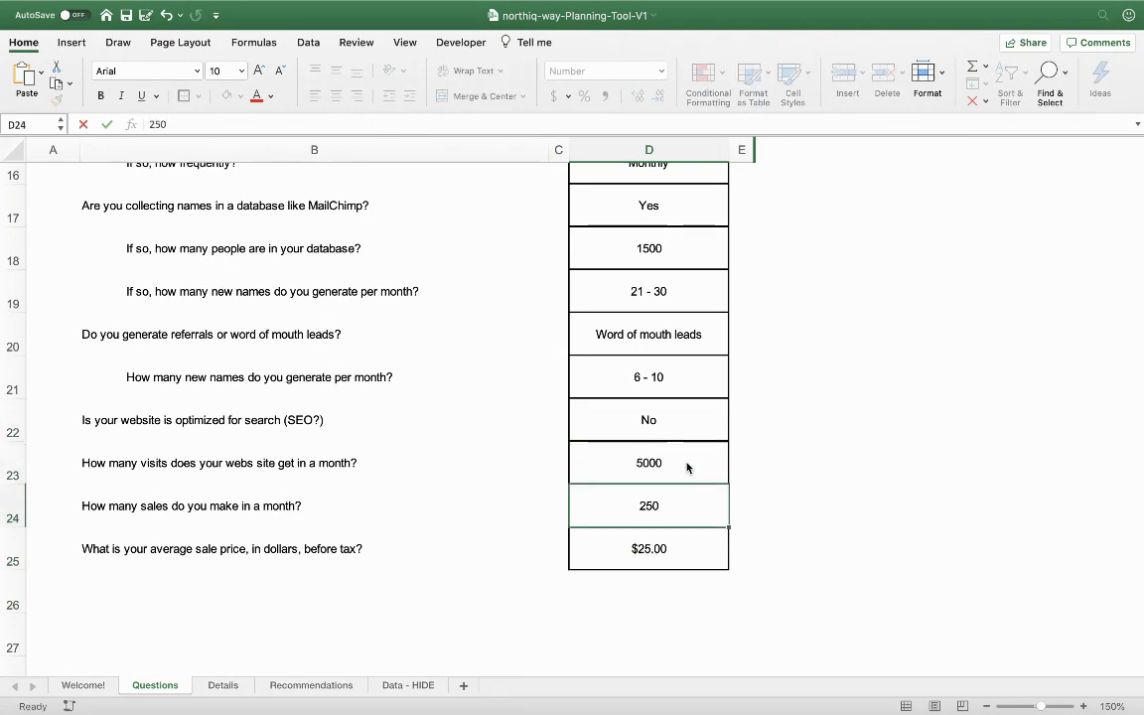
{"action": "scroll", "coordinate": [687, 467], "scroll_direction": "up", "scroll_amount": 5}
{"action": "scroll", "coordinate": [690, 467], "scroll_direction": "up", "scroll_amount": 5}
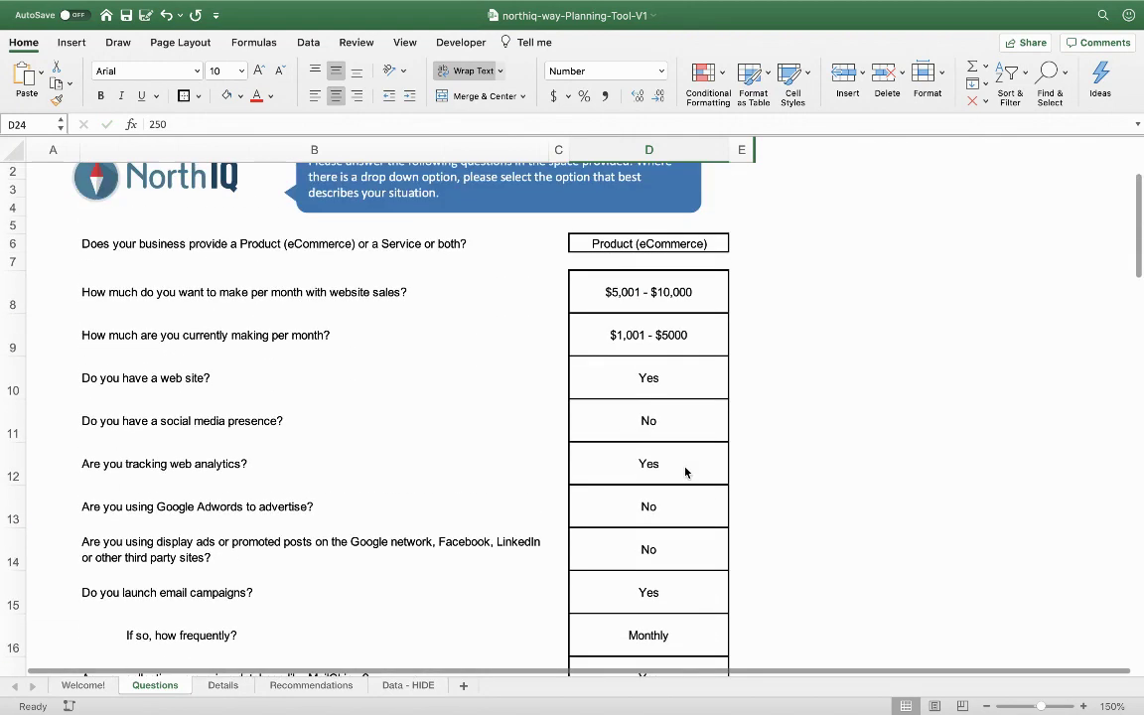
{"action": "scroll", "coordinate": [638, 426], "scroll_direction": "down", "scroll_amount": 10}
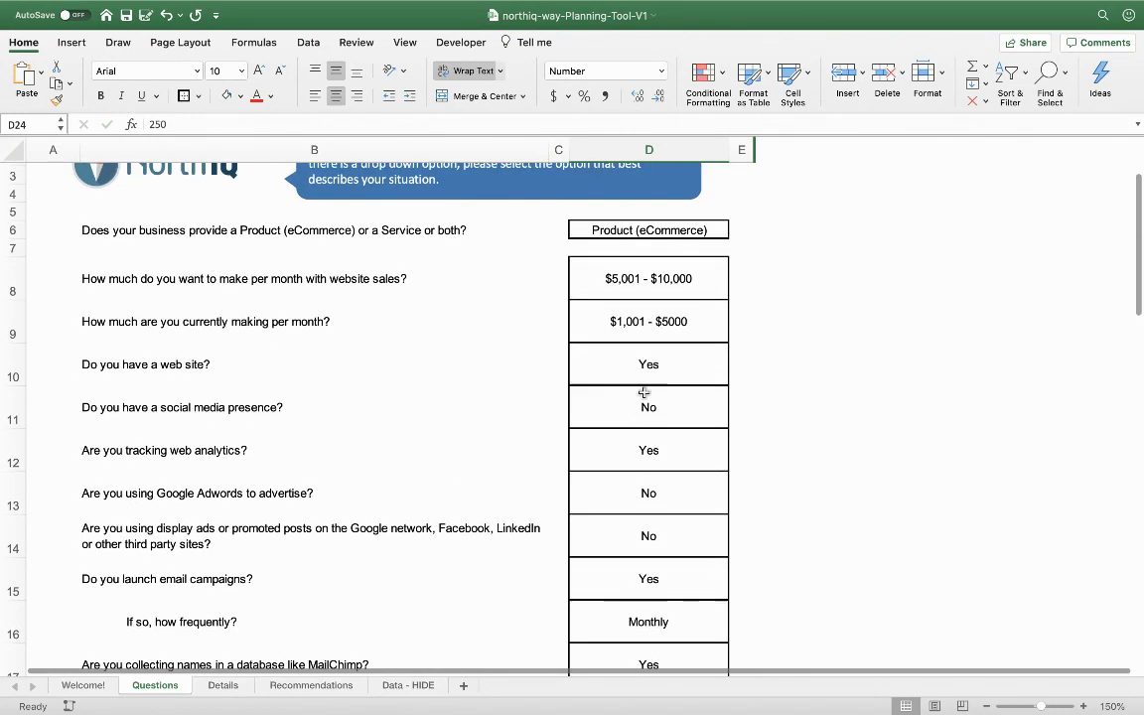
{"action": "scroll", "coordinate": [670, 488], "scroll_direction": "down", "scroll_amount": 1}
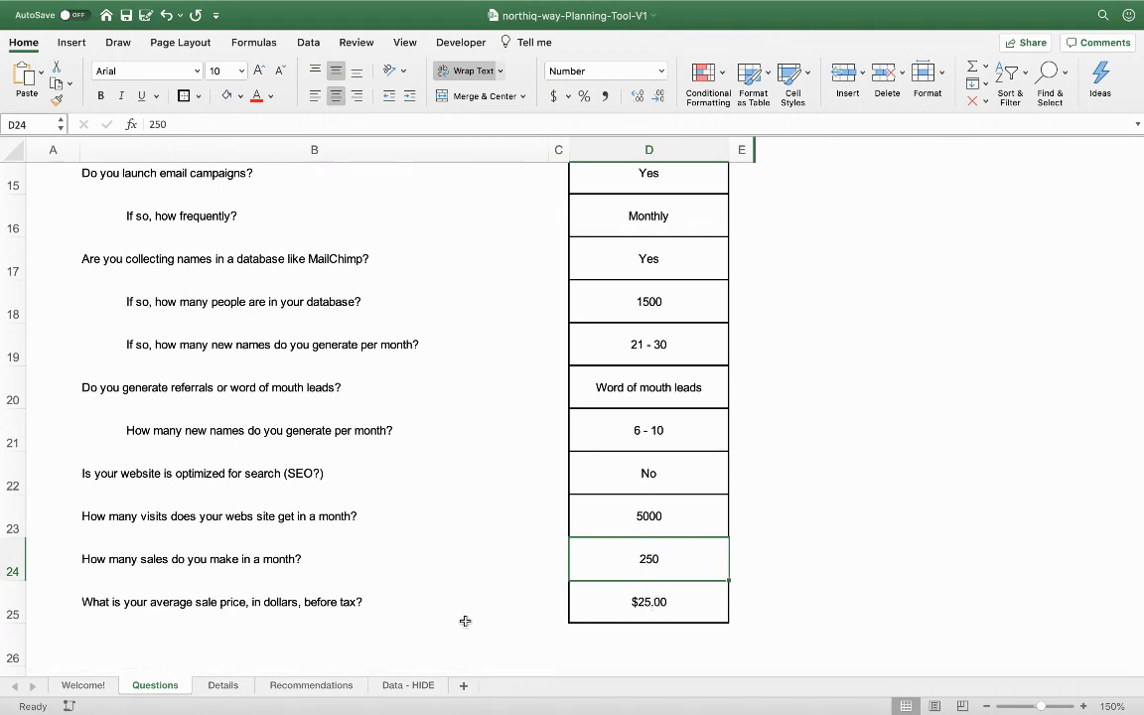
{"action": "left_click", "coordinate": [222, 685]}
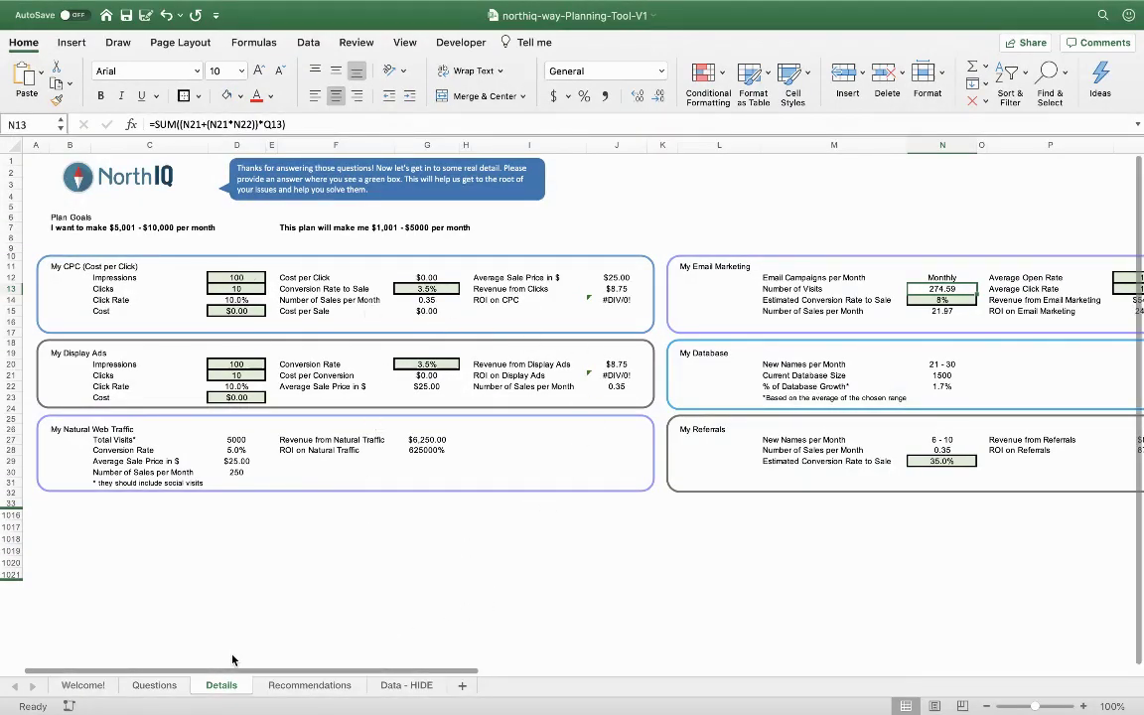
{"action": "scroll", "coordinate": [330, 675], "scroll_direction": "right", "scroll_amount": 3}
{"action": "scroll", "coordinate": [331, 675], "scroll_direction": "left", "scroll_amount": 3}
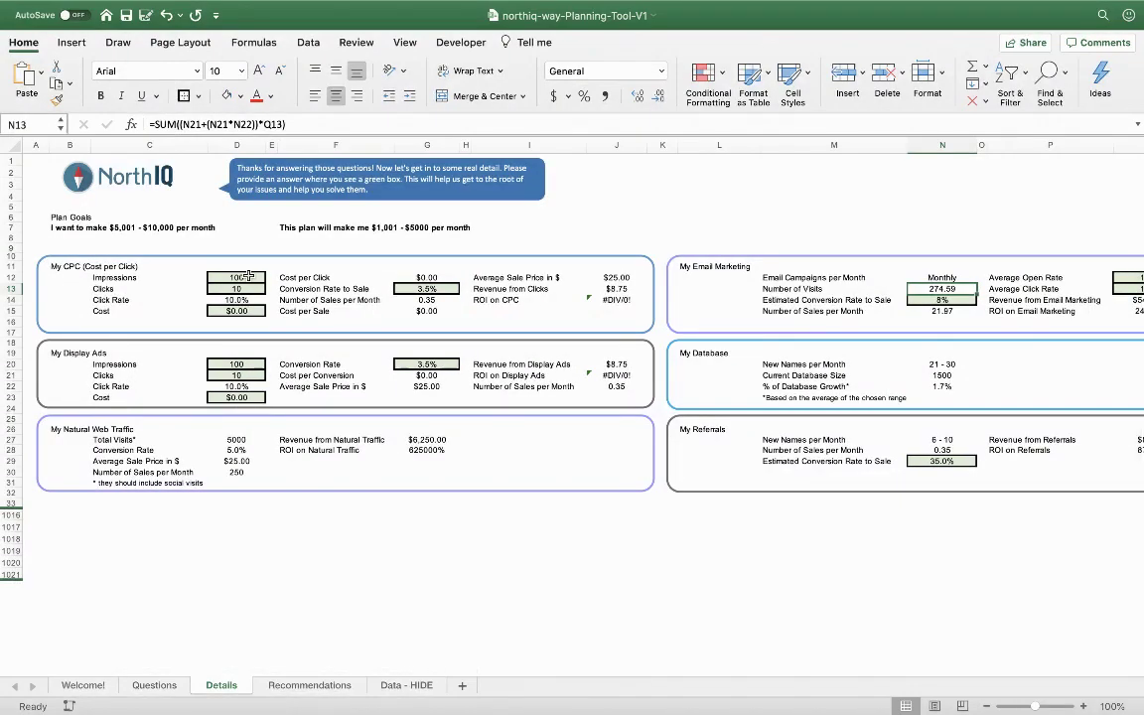
{"action": "left_click", "coordinate": [249, 278]}
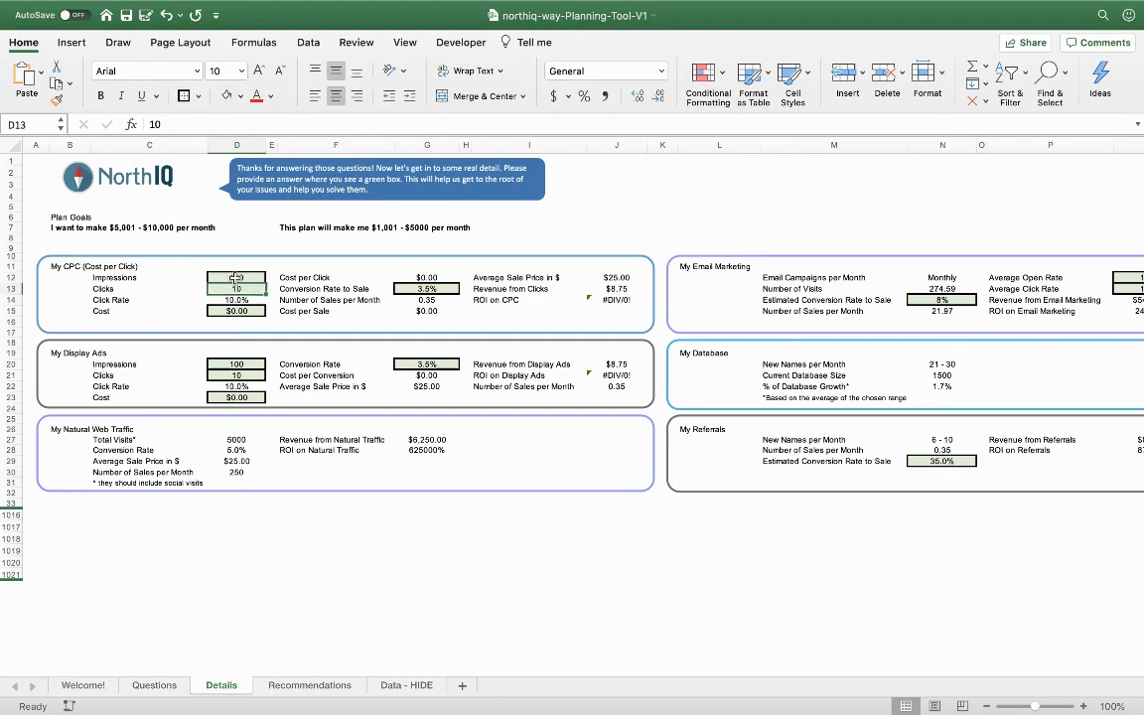
- Enter 1000 impressions, 100 clicks and a $250 cost in the CPC inputs
{"action": "type", "text": "111"}
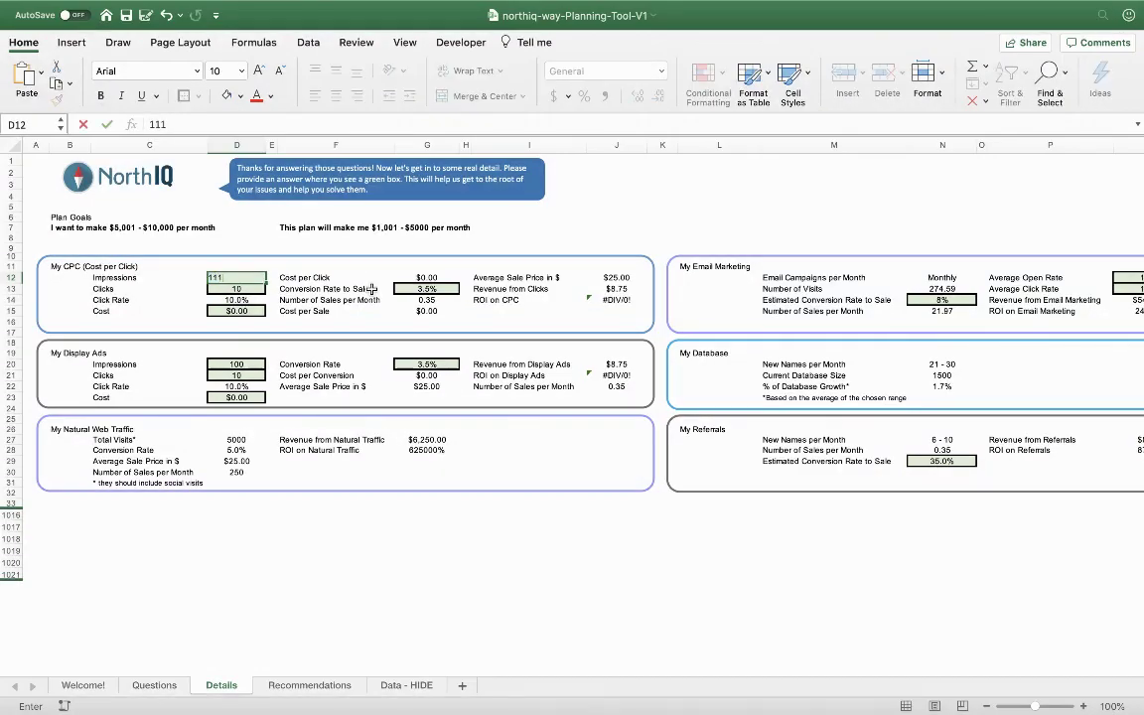
{"action": "type", "text": "000"}
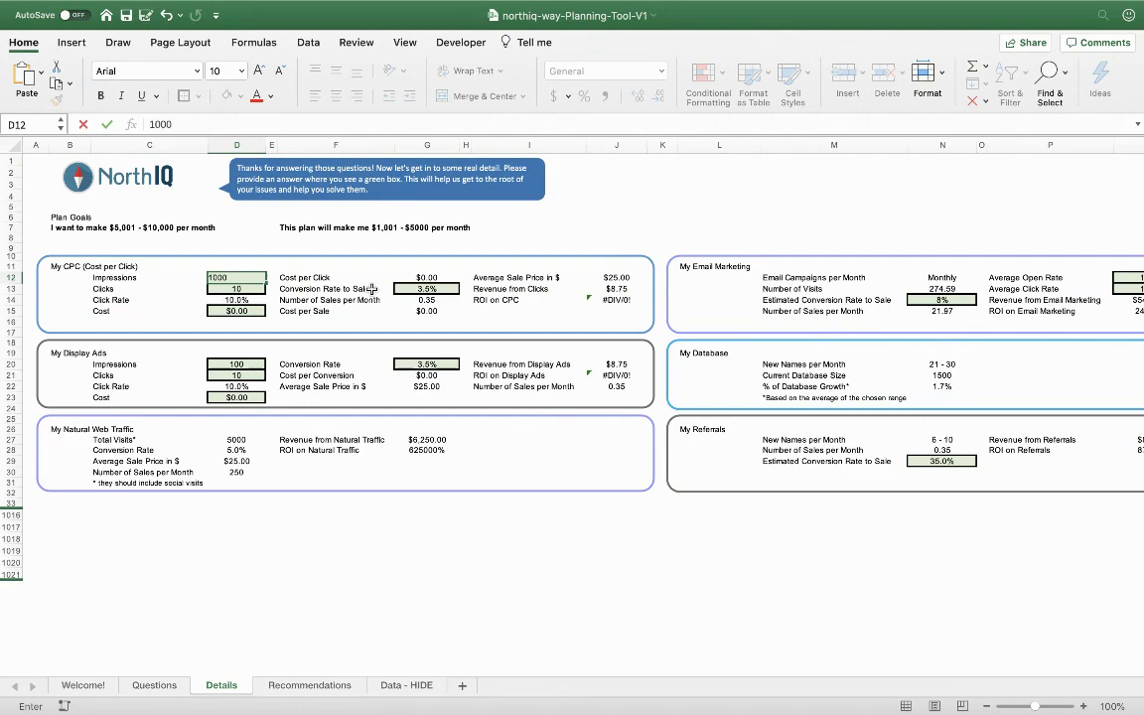
{"action": "key", "text": "Return"}
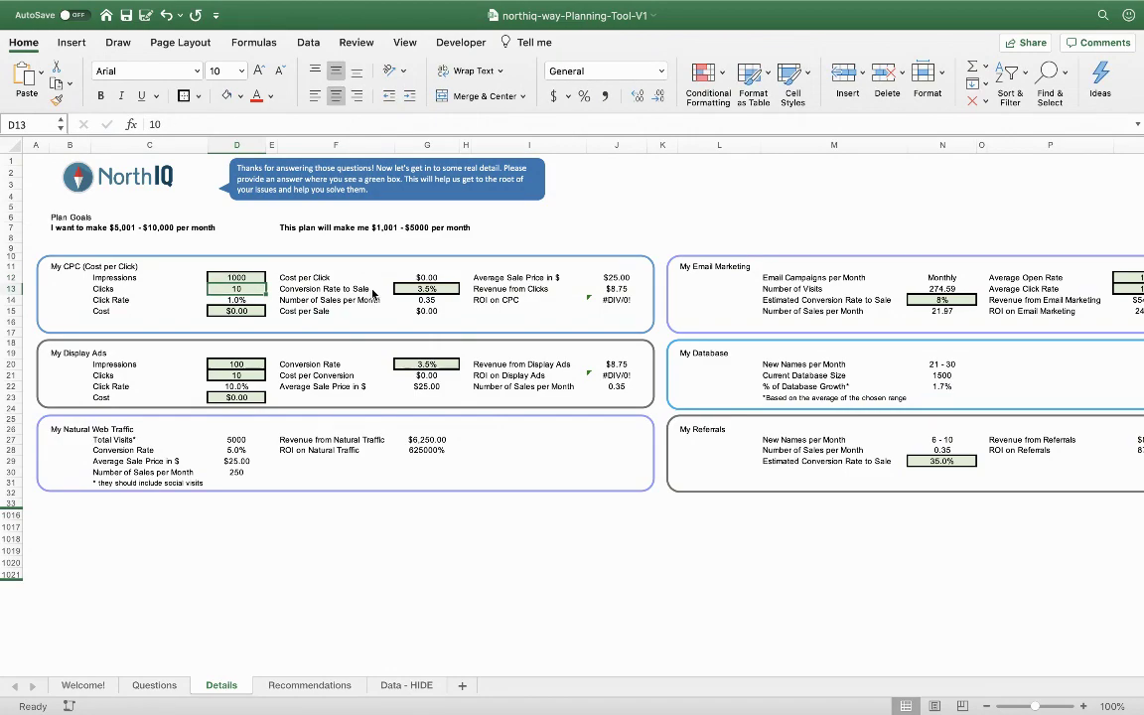
{"action": "type", "text": "10"}
{"action": "key", "text": "Return"}
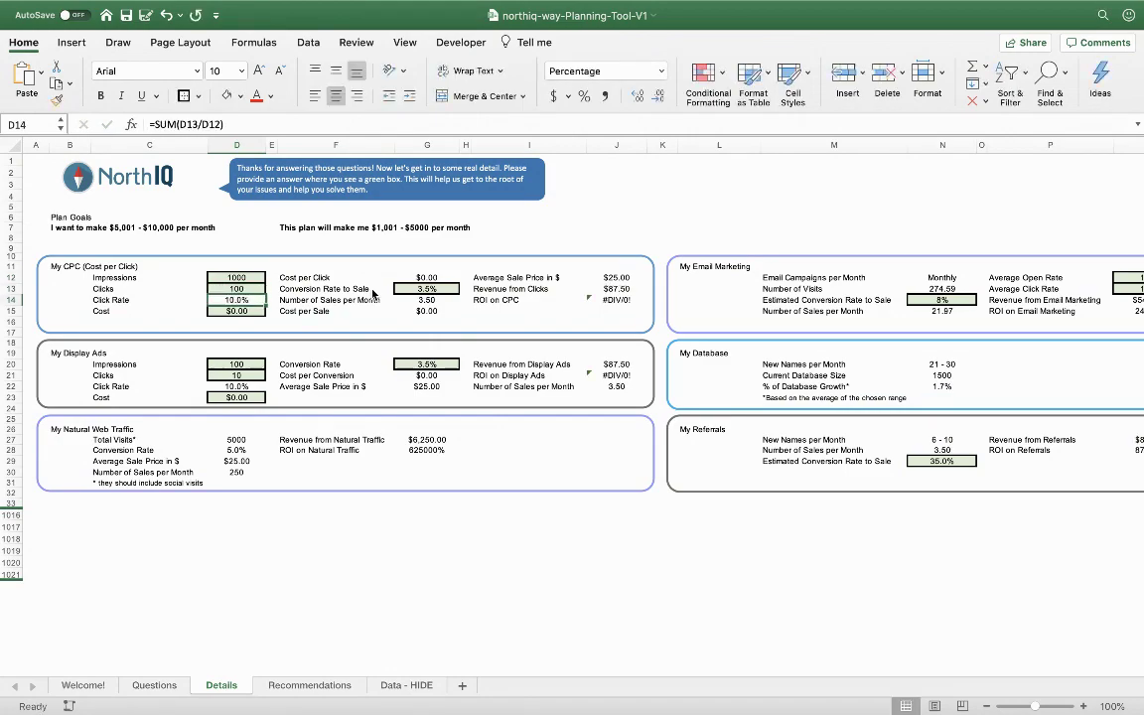
{"action": "key", "text": "Return"}
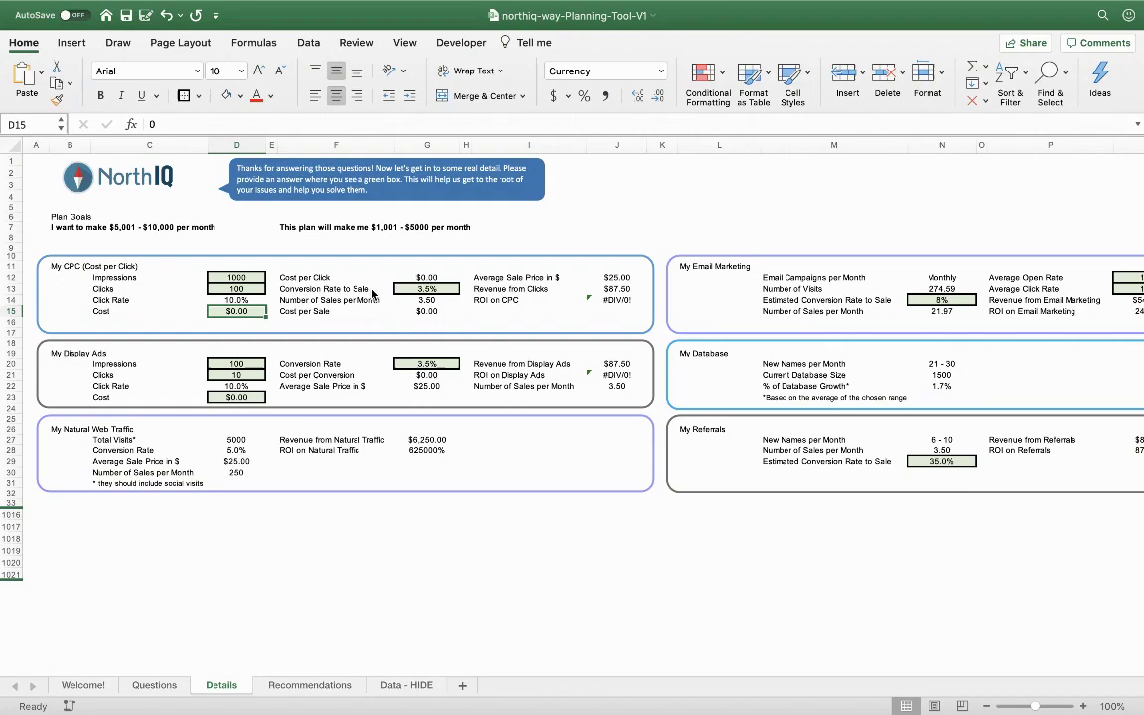
{"action": "type", "text": "250"}
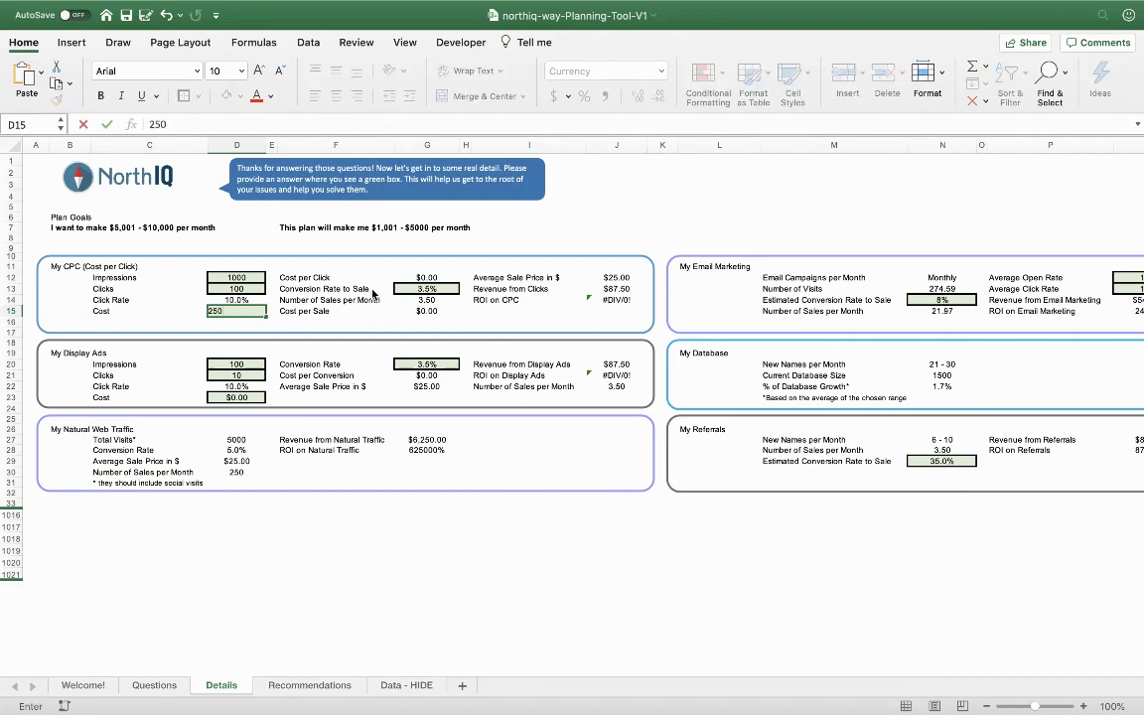
{"action": "key", "text": "Right"}
{"action": "key", "text": "Right"}
- Review the CPC result formulas, confirming the 35% ROI on CPC
{"action": "key", "text": "Up"}
{"action": "key", "text": "Up"}
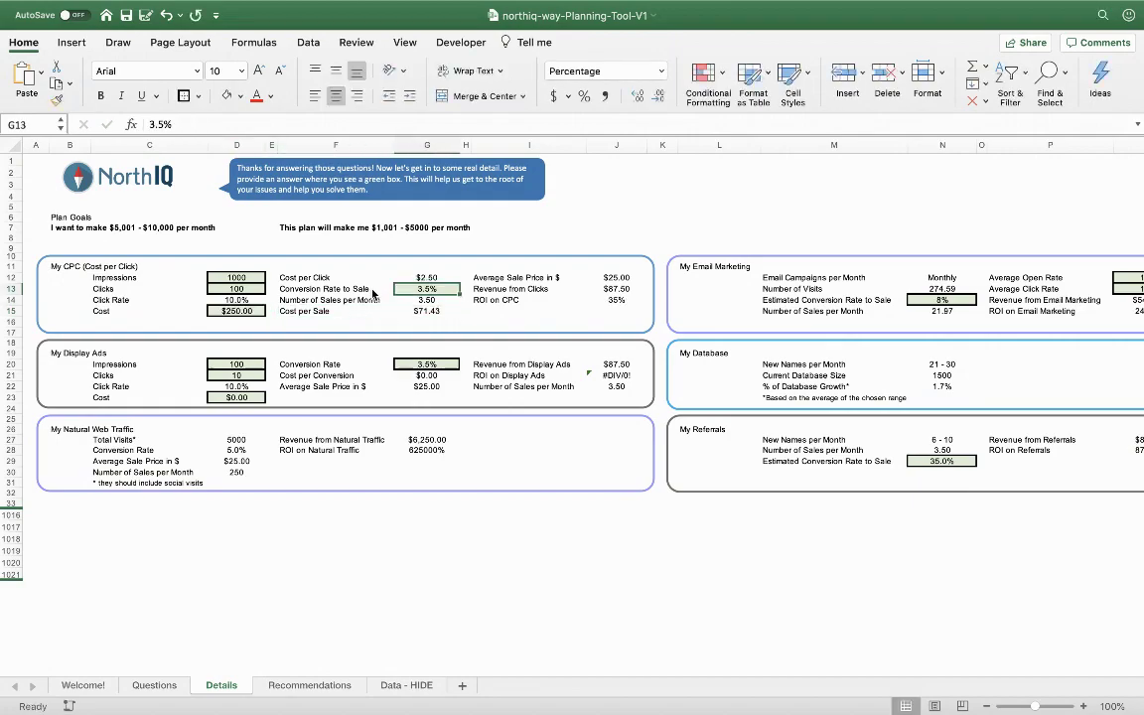
{"action": "key", "text": "Down"}
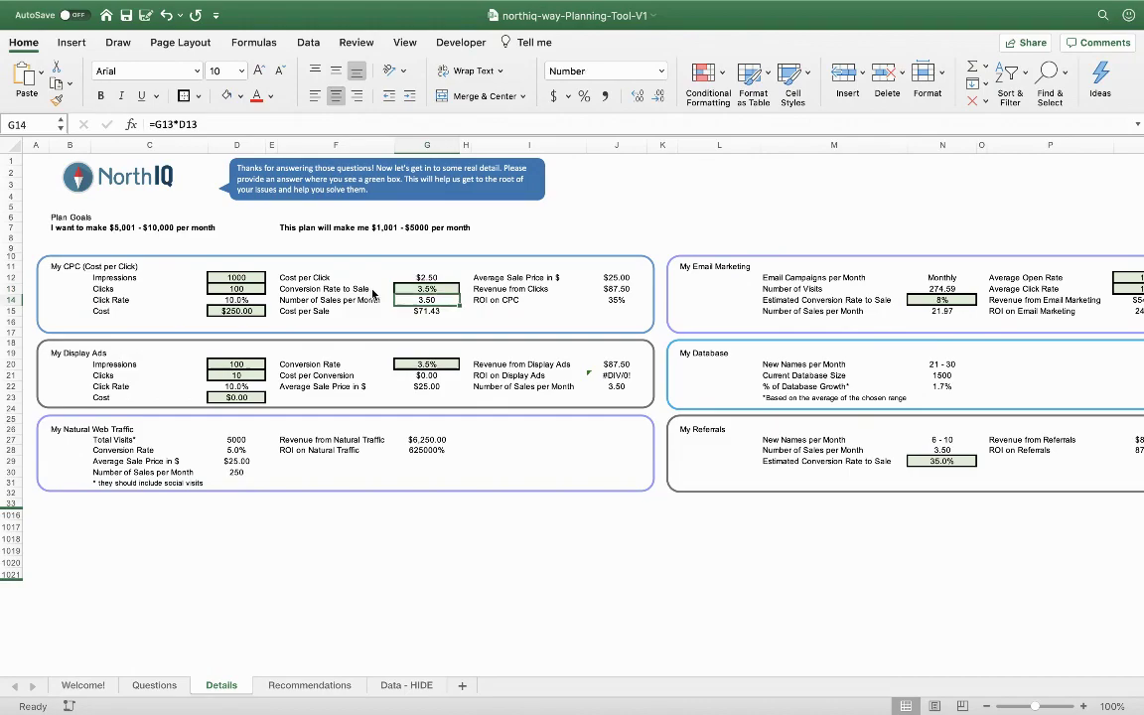
{"action": "key", "text": "Up"}
{"action": "key", "text": "Down"}
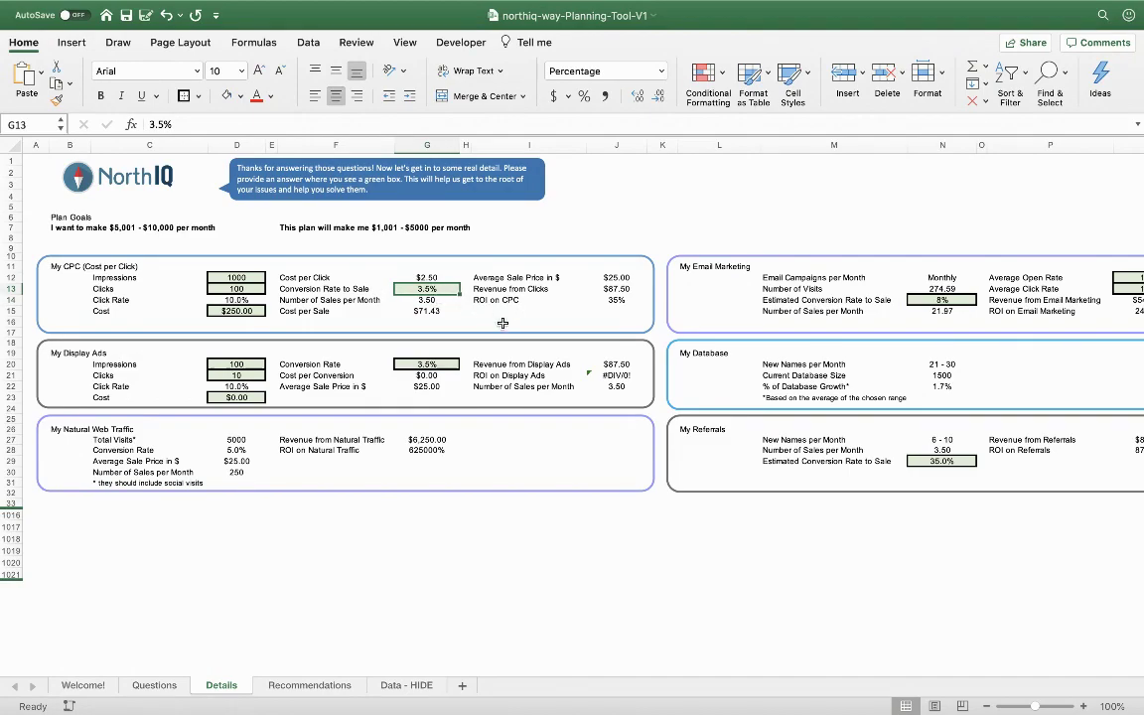
{"action": "key", "text": "Down"}
{"action": "key", "text": "Down"}
{"action": "key", "text": "Down"}
{"action": "key", "text": "Down"}
{"action": "key", "text": "Down"}
{"action": "key", "text": "Down"}
{"action": "key", "text": "Down"}
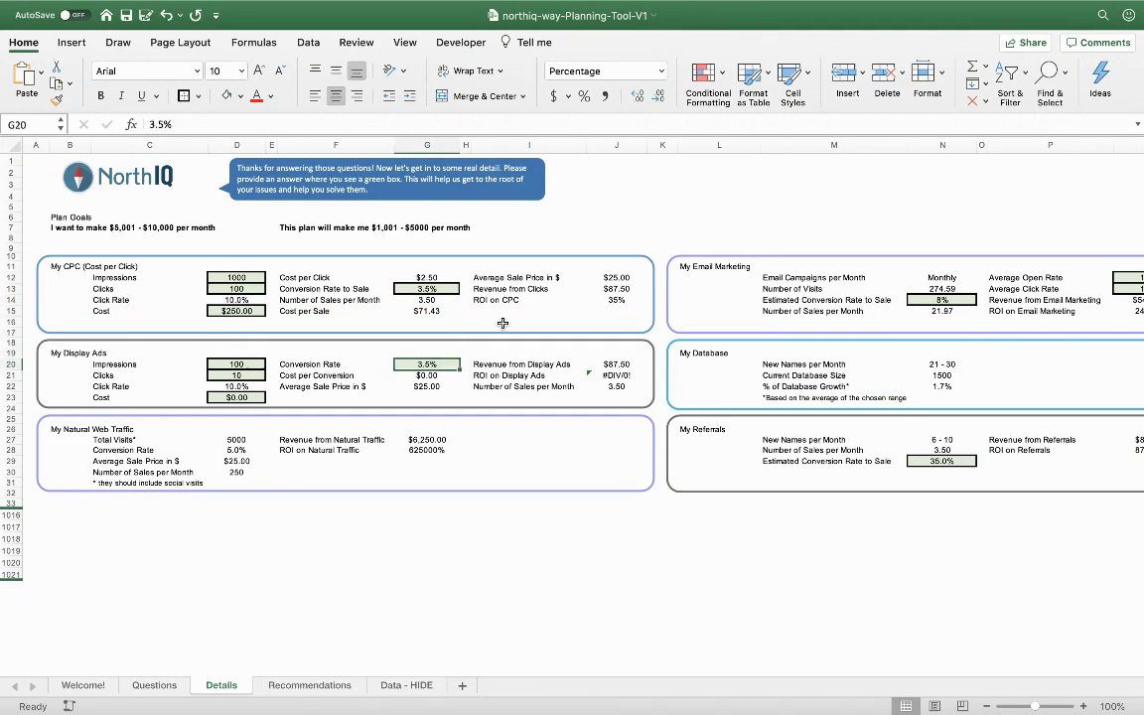
{"action": "key", "text": "Left"}
{"action": "key", "text": "Left"}
{"action": "key", "text": "Right"}
{"action": "key", "text": "Right"}
{"action": "key", "text": "Up"}
{"action": "key", "text": "Up"}
{"action": "key", "text": "Up"}
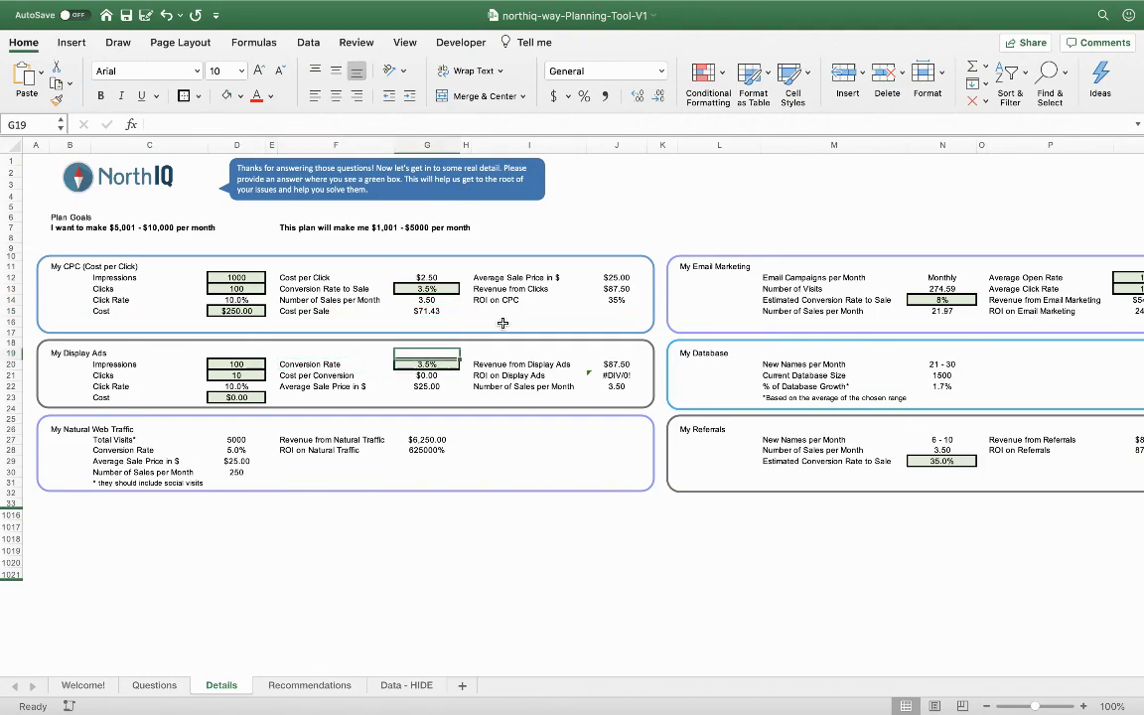
{"action": "key", "text": "Up"}
{"action": "key", "text": "Up"}
{"action": "key", "text": "Up"}
{"action": "key", "text": "Right"}
{"action": "key", "text": "Right"}
{"action": "key", "text": "Right"}
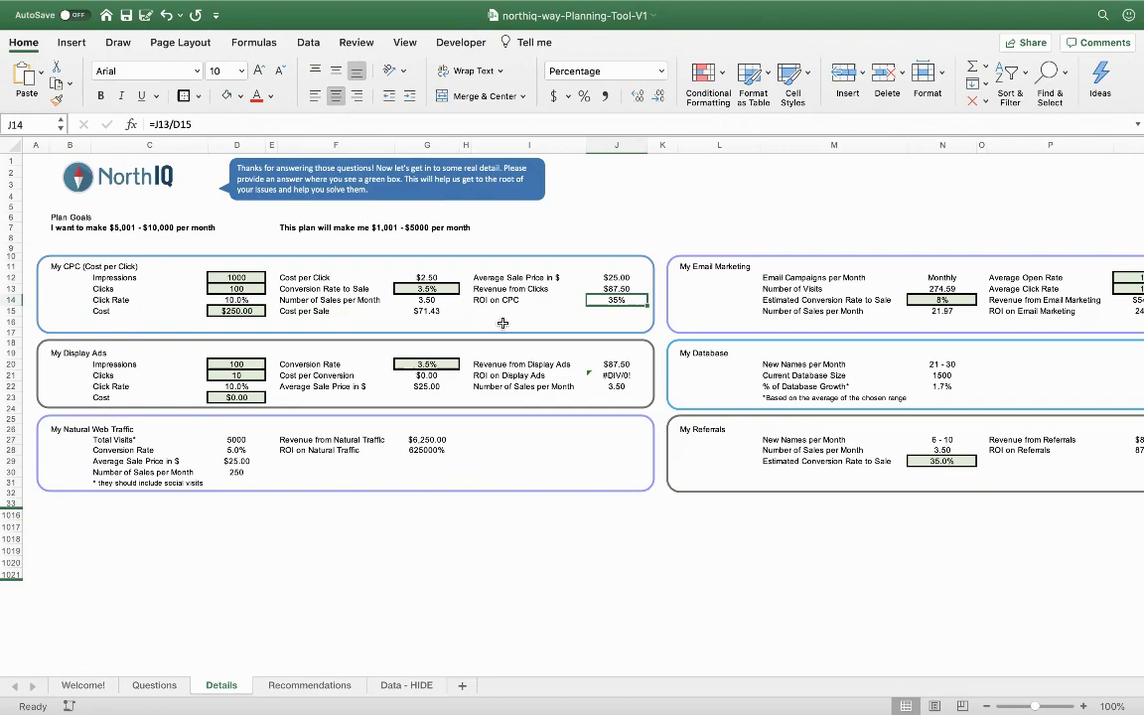
{"action": "key", "text": "Left"}
{"action": "key", "text": "Right"}
{"action": "key", "text": "Right"}
{"action": "key", "text": "Right"}
{"action": "key", "text": "Right"}
{"action": "key", "text": "Right"}
{"action": "key", "text": "Right"}
{"action": "key", "text": "Right"}
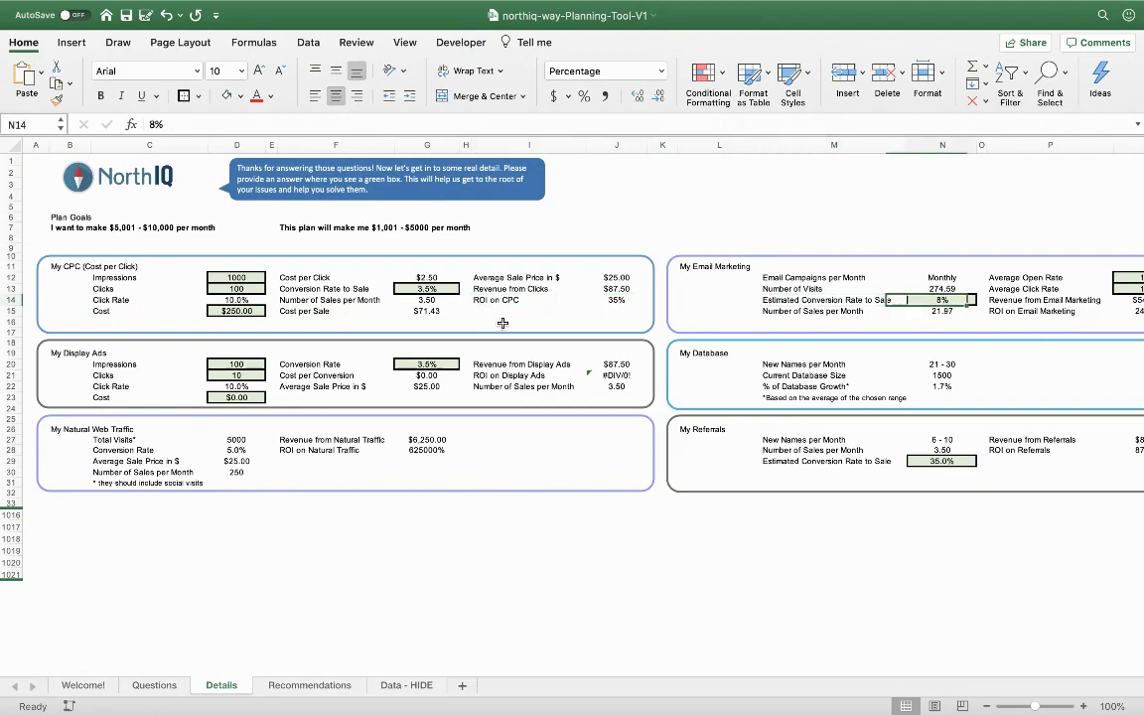
{"action": "key", "text": "Right"}
- Set the email Average Open Rate to 41% and Average Click Rate to 12%
{"action": "key", "text": "Left"}
{"action": "key", "text": "Left"}
{"action": "key", "text": "Left"}
{"action": "key", "text": "Left"}
{"action": "key", "text": "Left"}
{"action": "key", "text": "Left"}
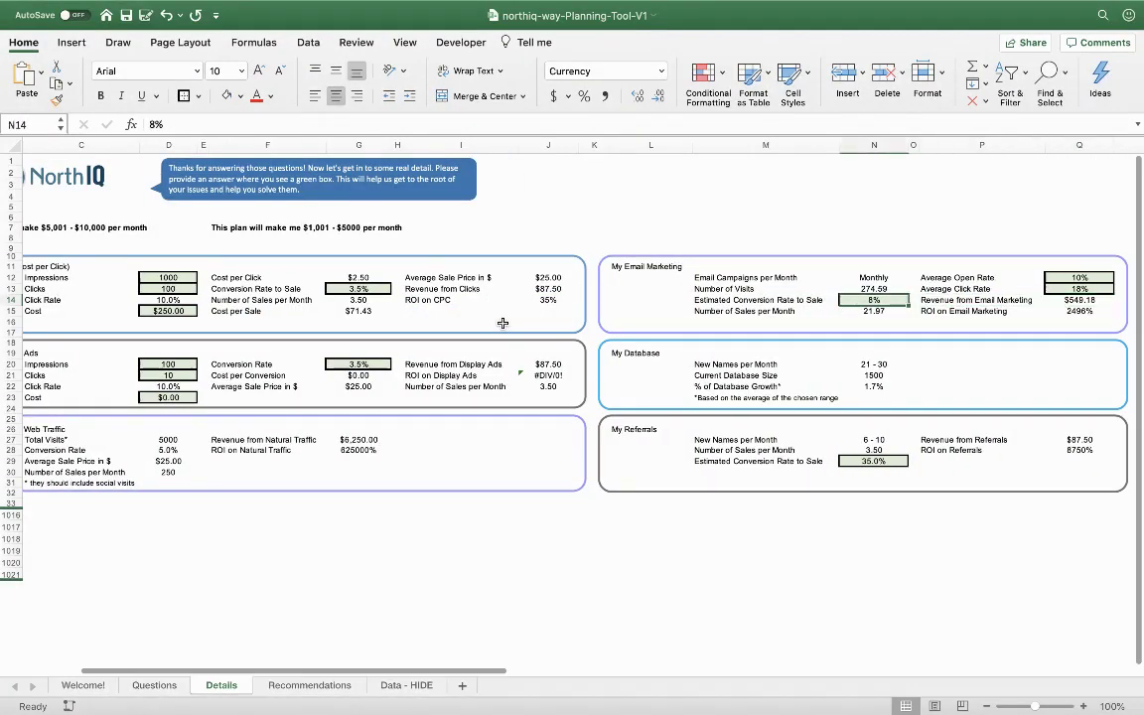
{"action": "key", "text": "Left"}
{"action": "key", "text": "Left"}
{"action": "key", "text": "Left"}
{"action": "key", "text": "Down"}
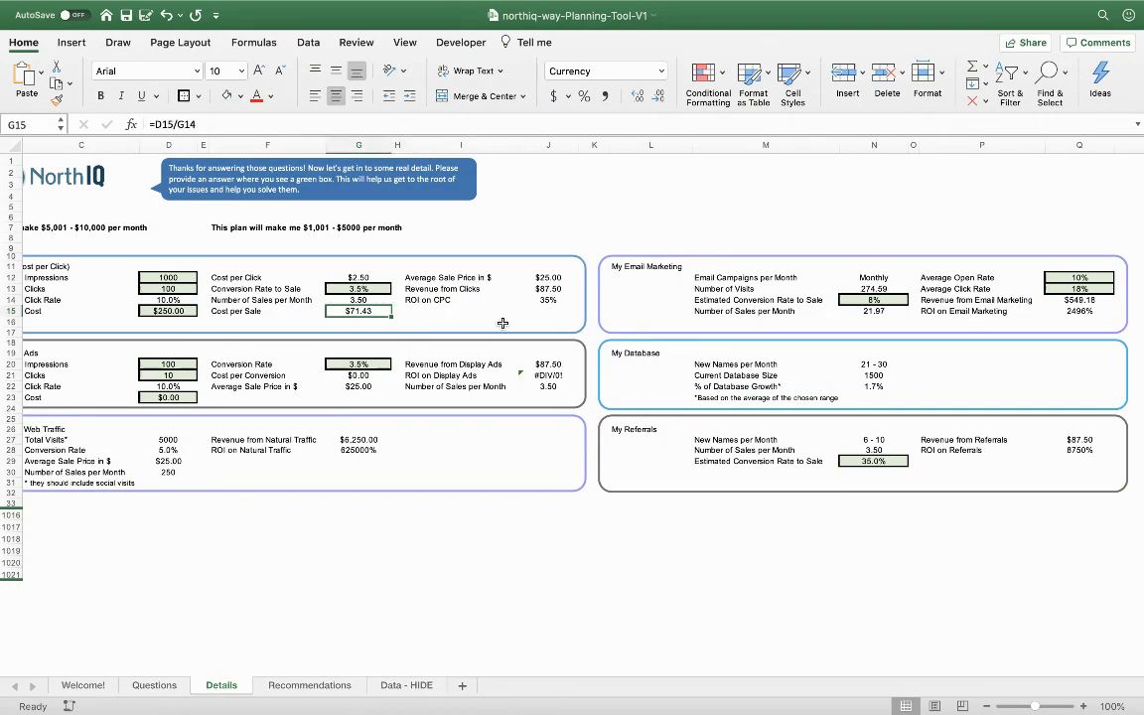
{"action": "key", "text": "Right"}
{"action": "key", "text": "Right"}
{"action": "key", "text": "Right"}
{"action": "key", "text": "Right"}
{"action": "key", "text": "Right"}
{"action": "key", "text": "Right"}
{"action": "key", "text": "Right"}
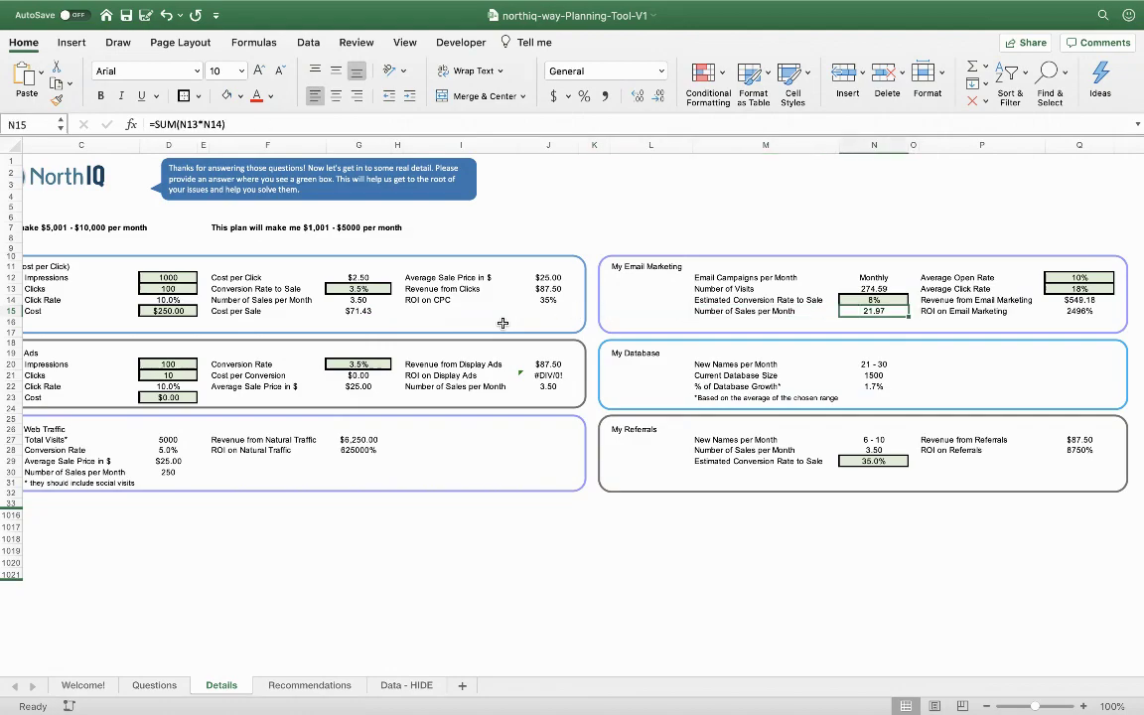
{"action": "key", "text": "Up"}
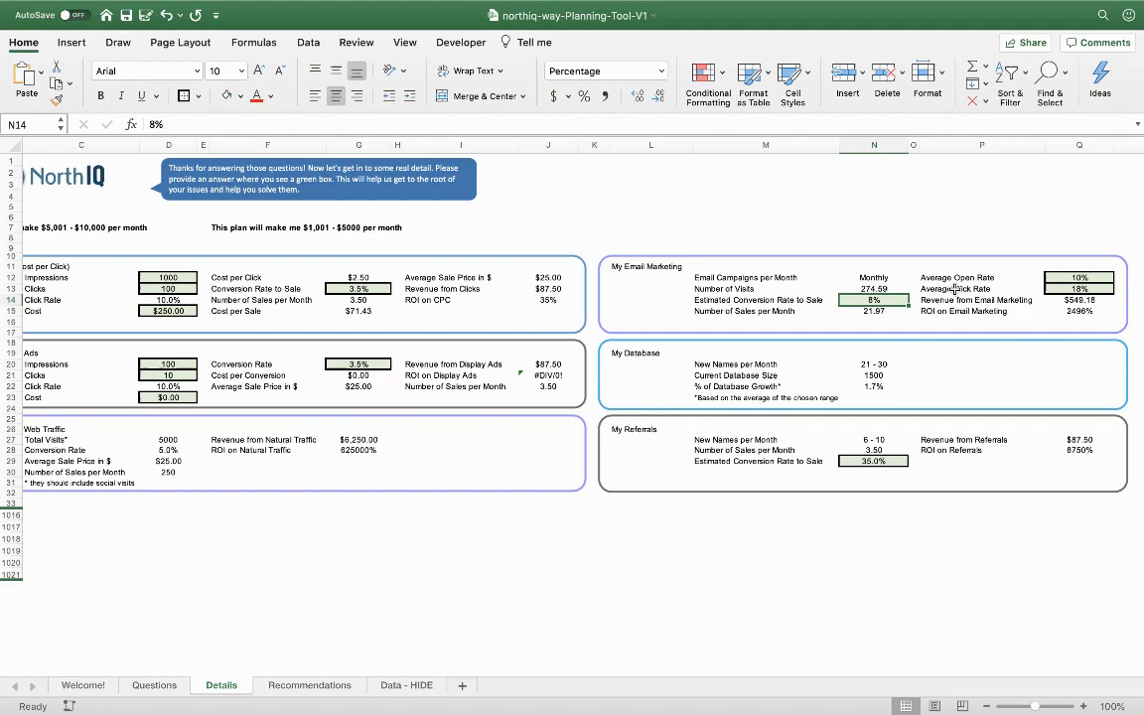
{"action": "left_click", "coordinate": [1084, 277]}
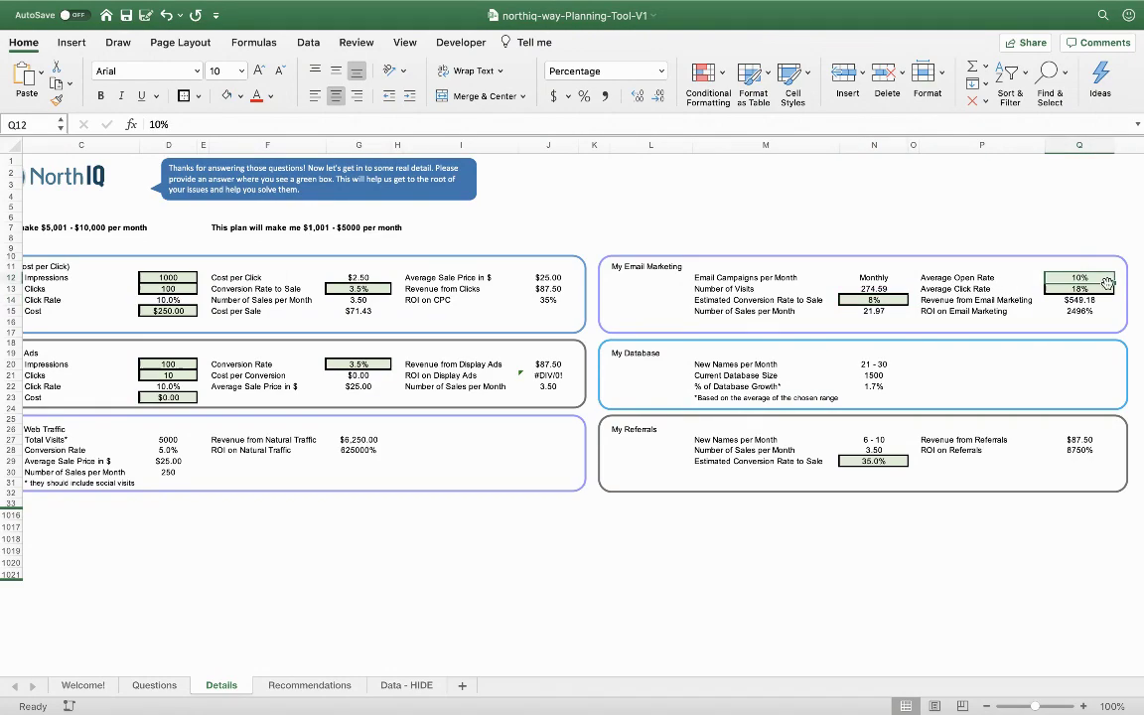
{"action": "type", "text": "41"}
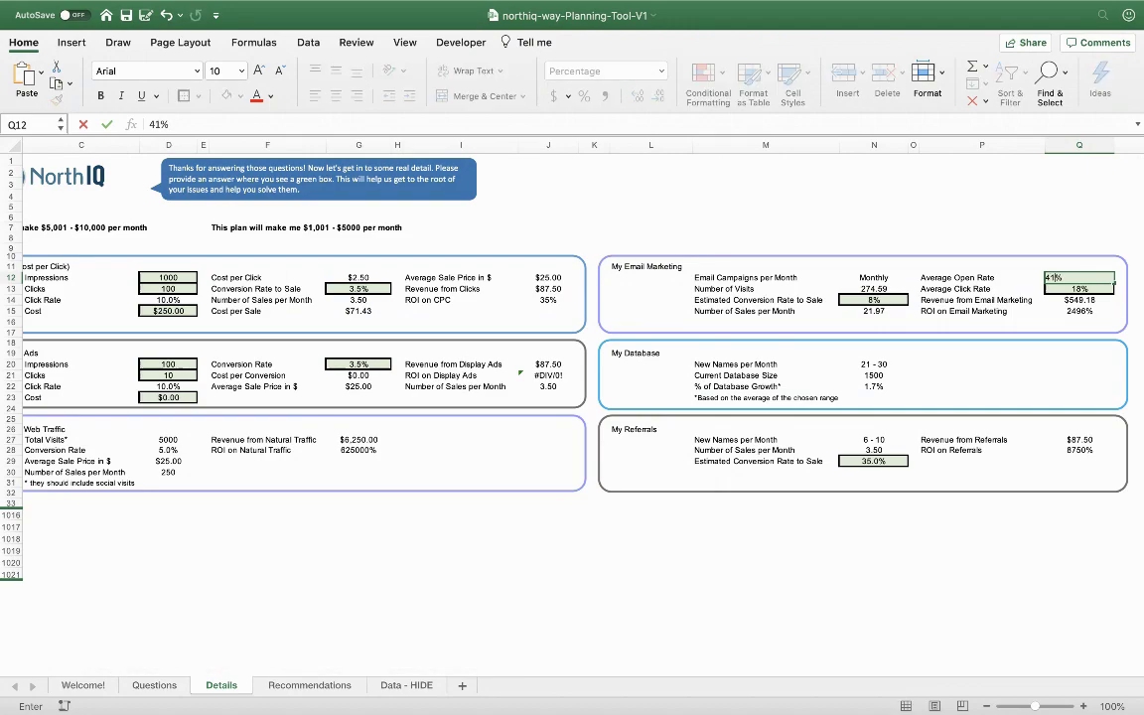
{"action": "key", "text": "Return"}
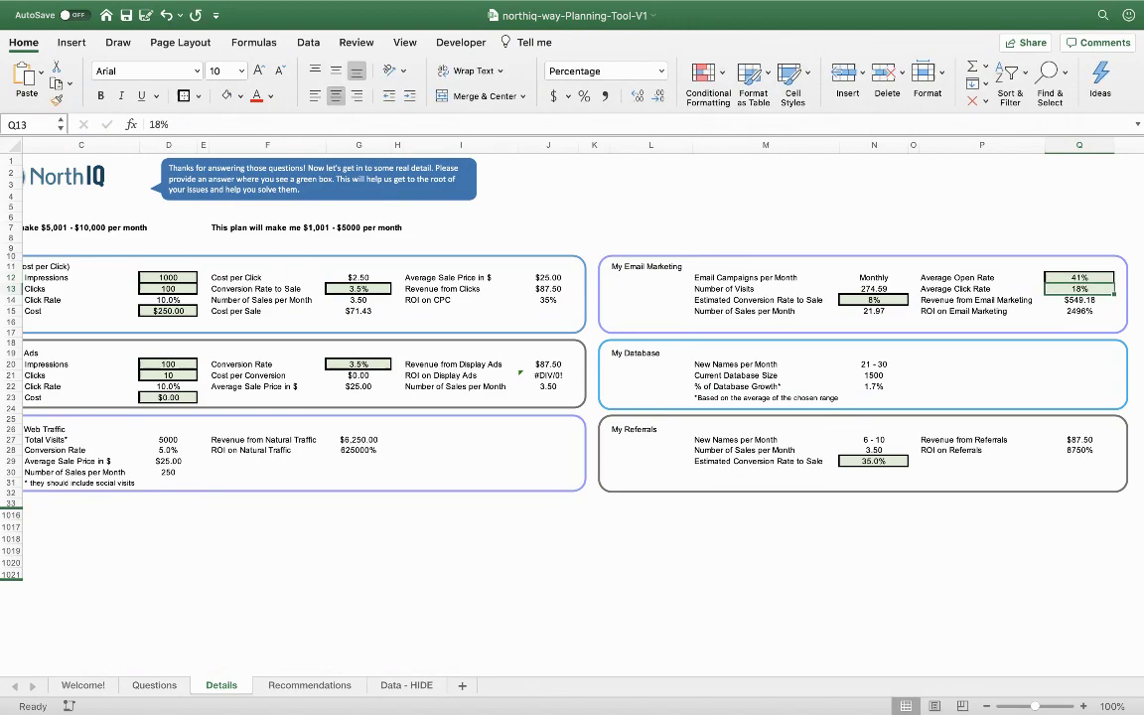
{"action": "type", "text": "12"}
{"action": "key", "text": "Return"}
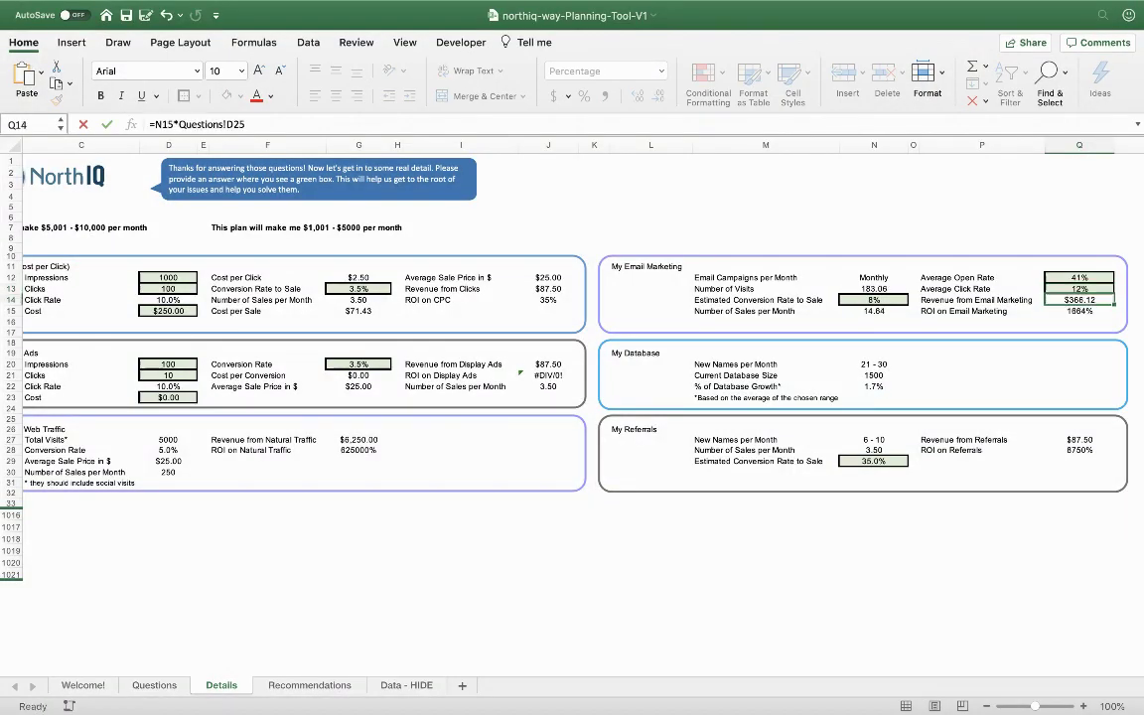
- Enter a 22% estimated conversion rate for Email Marketing
{"action": "key", "text": "Left"}
{"action": "key", "text": "Left"}
{"action": "key", "text": "Up"}
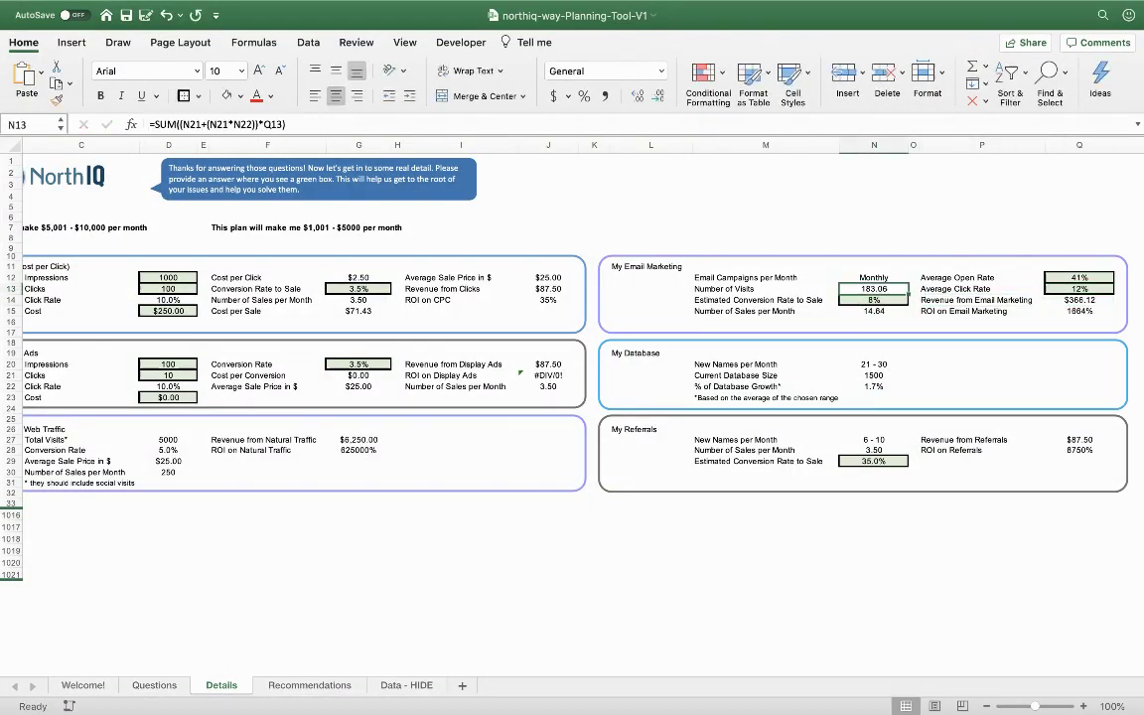
{"action": "key", "text": "Down"}
{"action": "key", "text": "Right"}
{"action": "key", "text": "Right"}
{"action": "key", "text": "Up"}
{"action": "key", "text": "Left"}
{"action": "key", "text": "Left"}
{"action": "key", "text": "Down"}
{"action": "key", "text": "Down"}
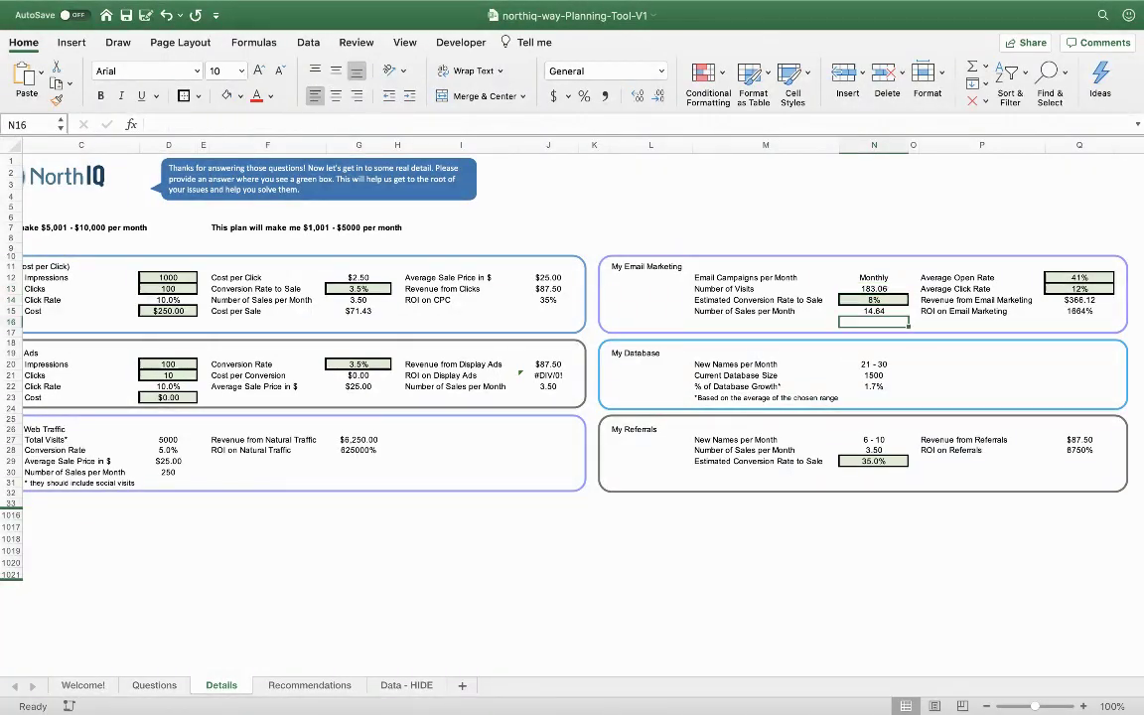
{"action": "key", "text": "Up"}
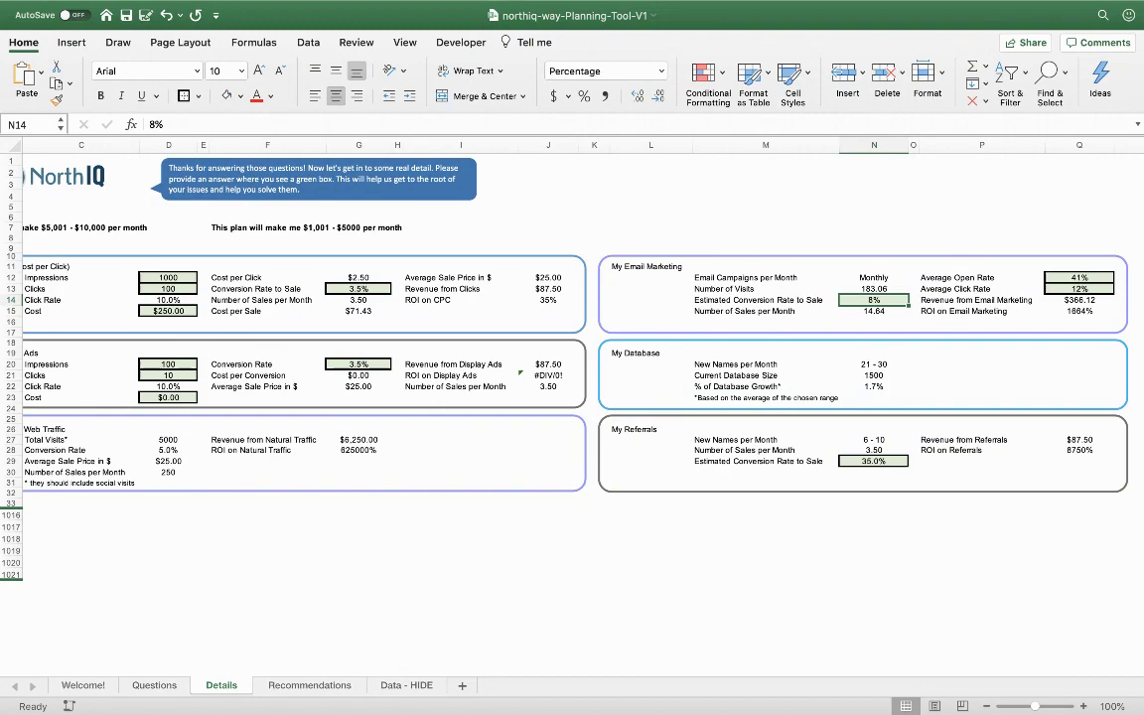
{"action": "key", "text": "Down"}
{"action": "key", "text": "Up"}
{"action": "key", "text": "Down"}
{"action": "key", "text": "Up"}
{"action": "type", "text": "22"}
{"action": "key", "text": "Return"}
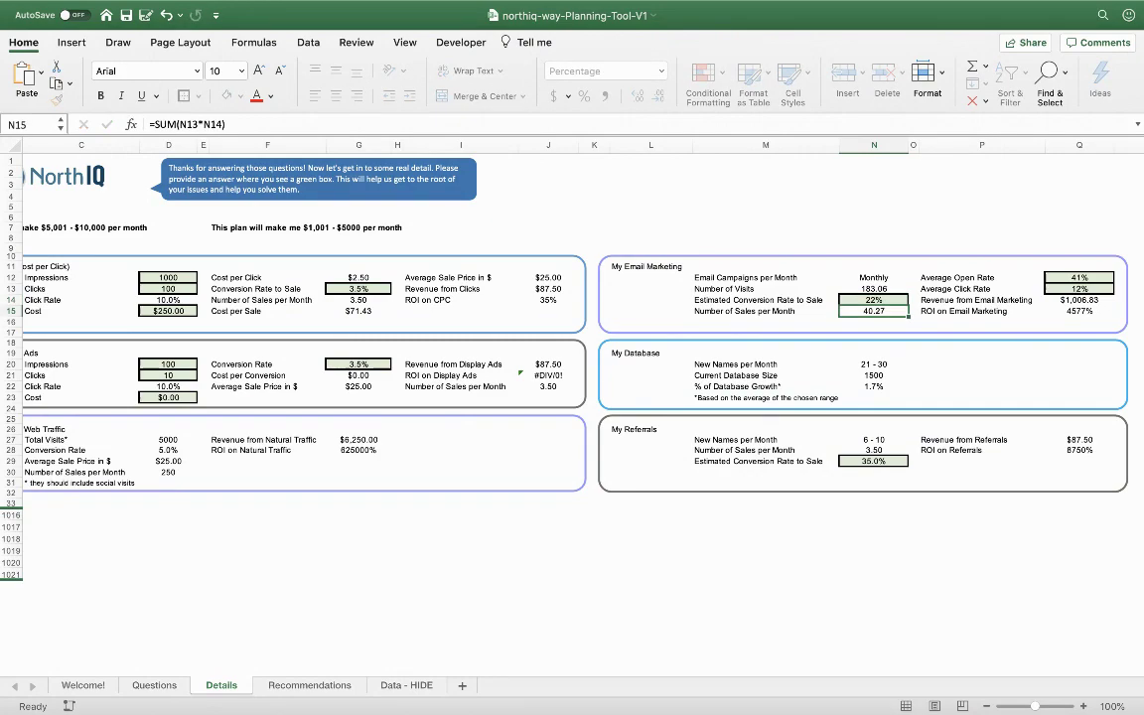
- Check the email results: 40.27 monthly sales and $1,006.83 revenue
{"action": "key", "text": "Up"}
{"action": "key", "text": "Right"}
{"action": "key", "text": "Right"}
{"action": "key", "text": "Up"}
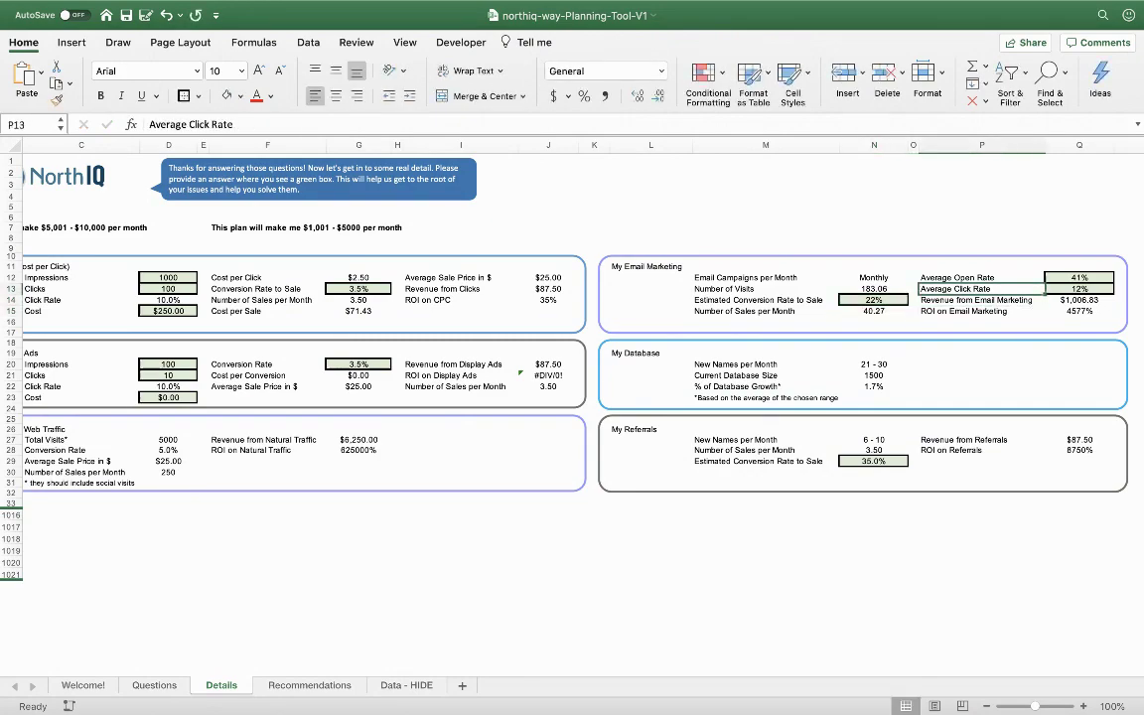
{"action": "key", "text": "Right"}
{"action": "key", "text": "Left"}
{"action": "key", "text": "Left"}
{"action": "key", "text": "Left"}
{"action": "key", "text": "Down"}
{"action": "key", "text": "Down"}
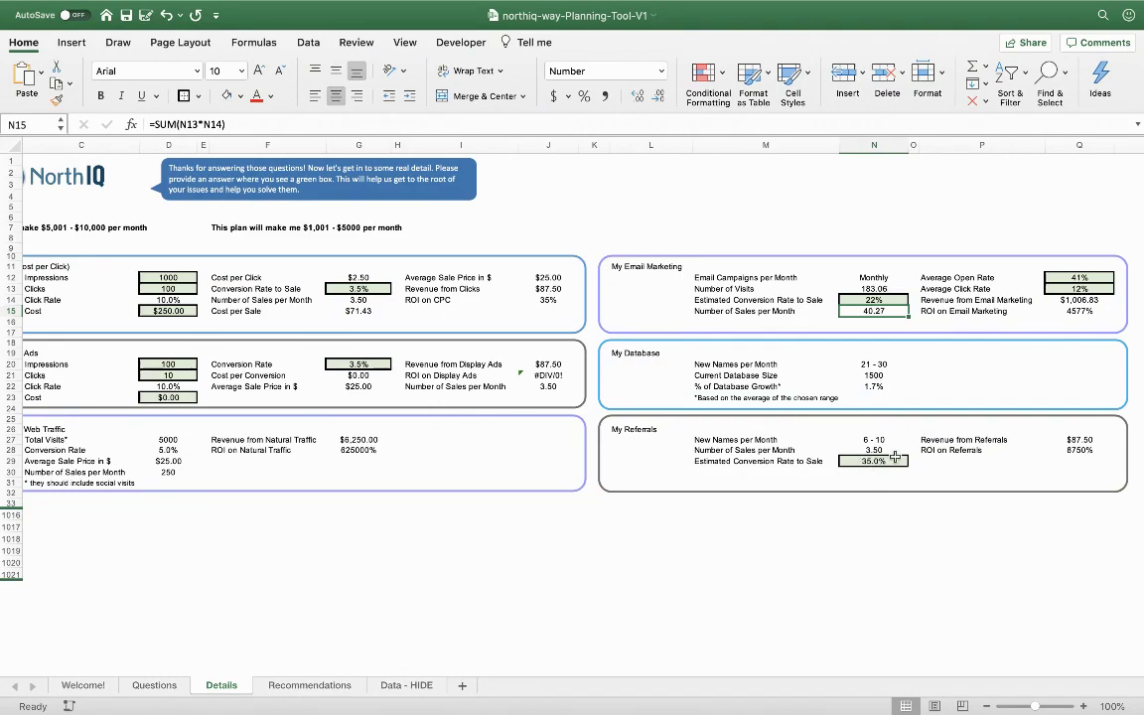
- Check the My Referrals 35.0% conversion rate yielding 3.50 sales and 8750% ROI
{"action": "left_click", "coordinate": [885, 464]}
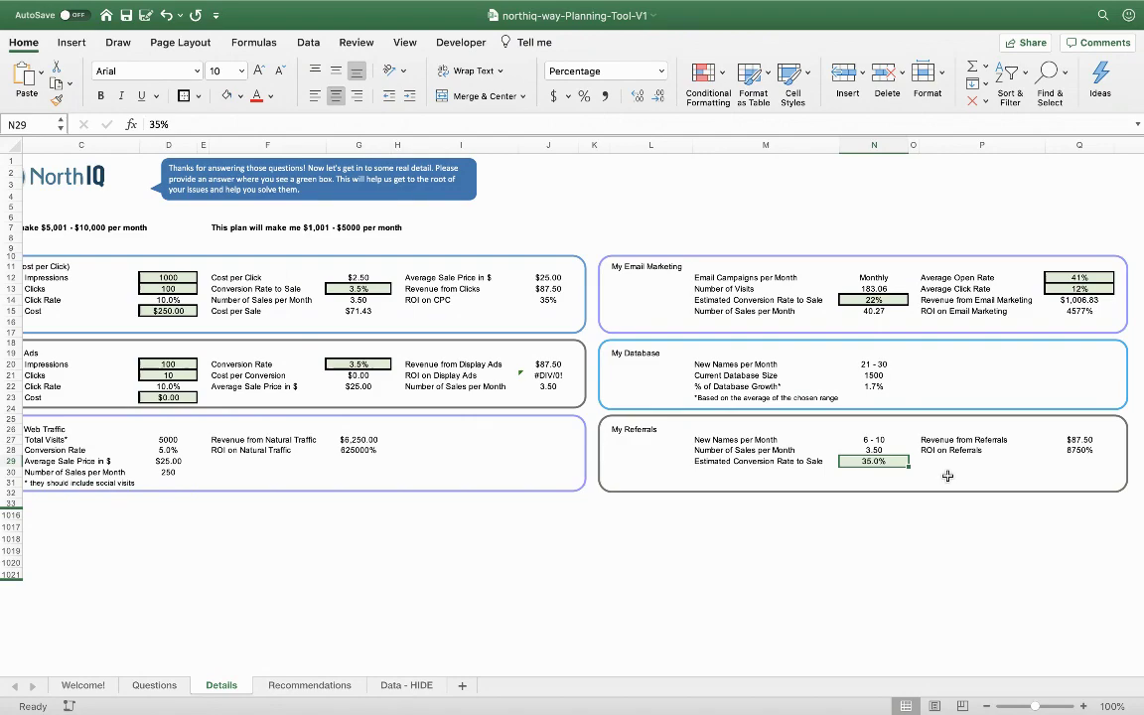
{"action": "key", "text": "Up"}
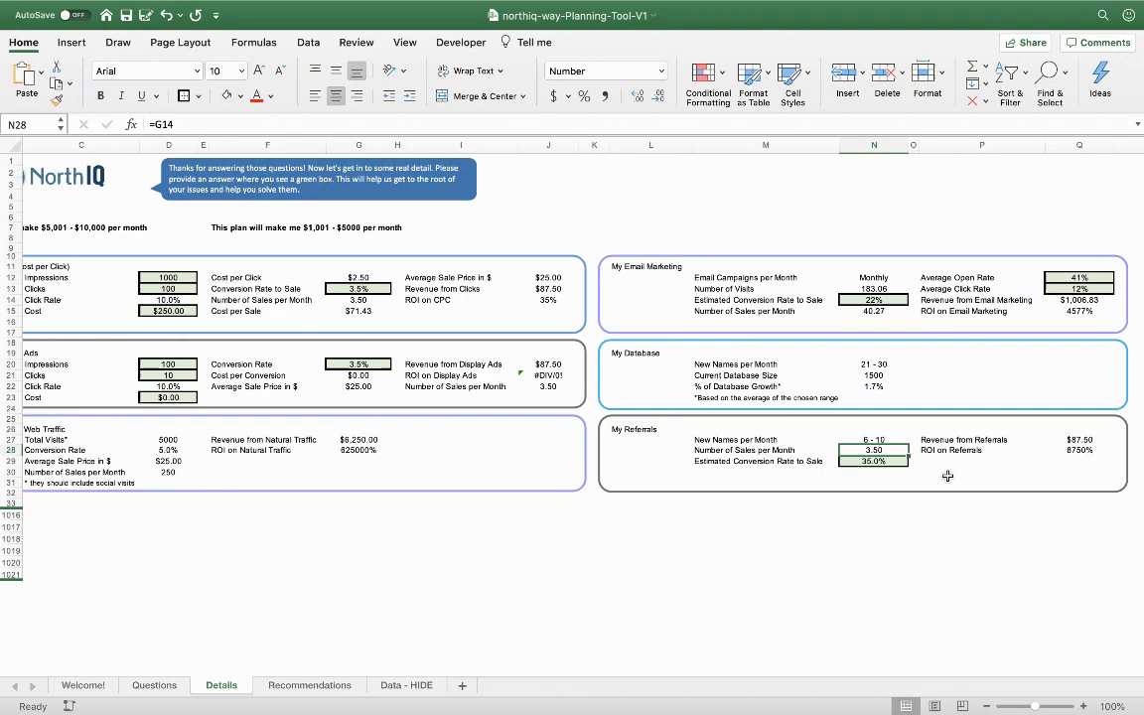
{"action": "key", "text": "Down"}
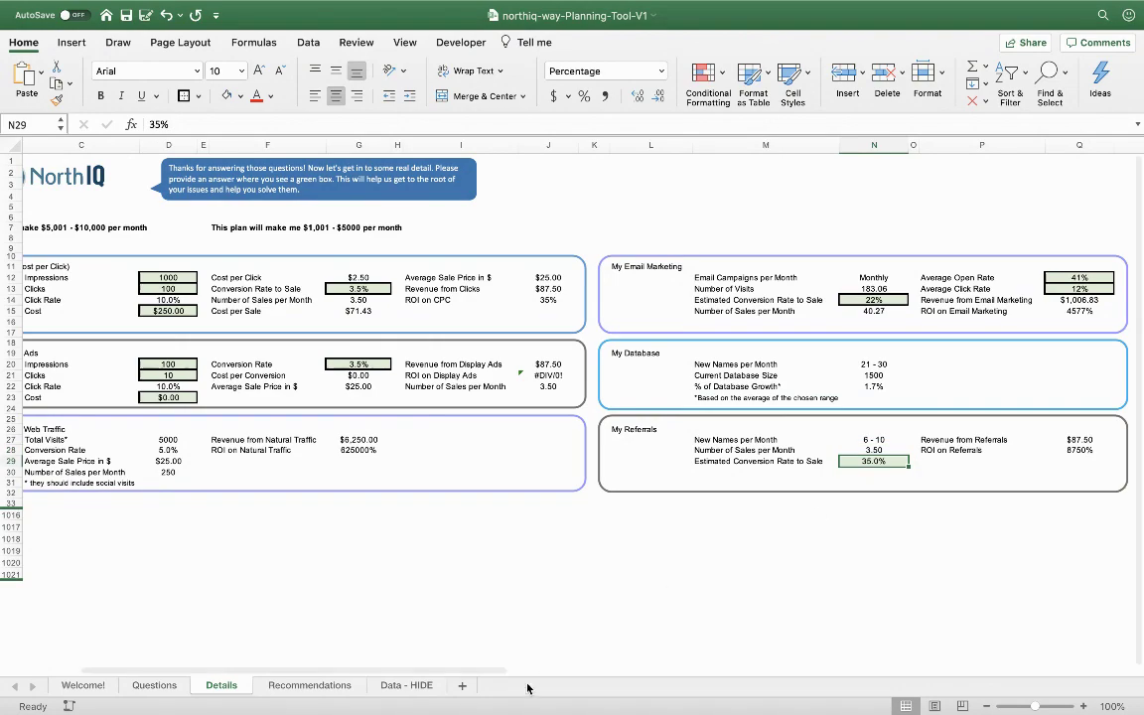
- Open Recommendations and scroll past Top and Secondary Priorities to Operational Recommendations
{"action": "left_click", "coordinate": [309, 685]}
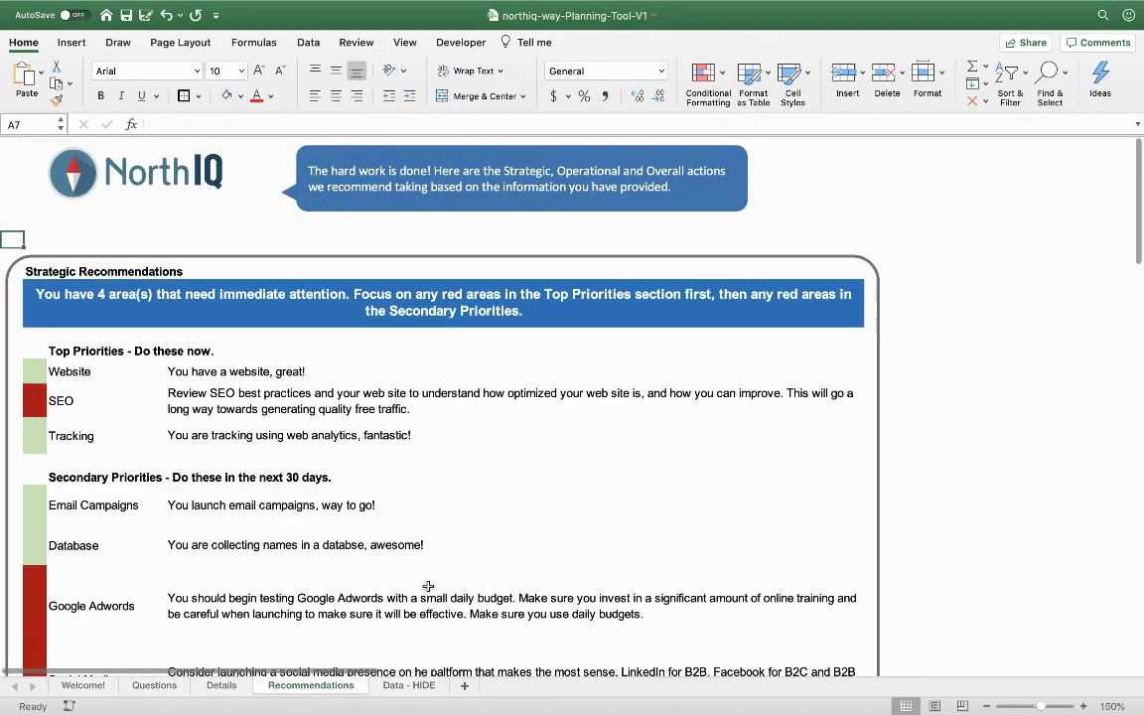
{"action": "scroll", "coordinate": [392, 517], "scroll_direction": "down", "scroll_amount": 1}
{"action": "scroll", "coordinate": [365, 485], "scroll_direction": "down", "scroll_amount": 3}
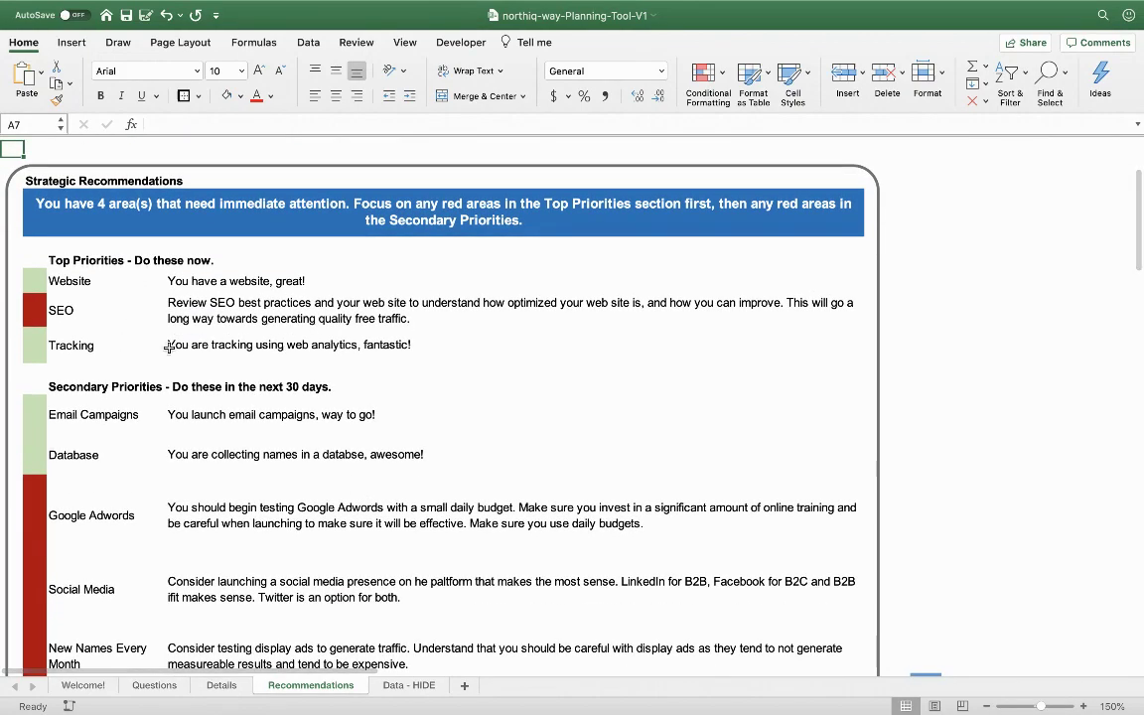
{"action": "scroll", "coordinate": [111, 308], "scroll_direction": "down", "scroll_amount": 1}
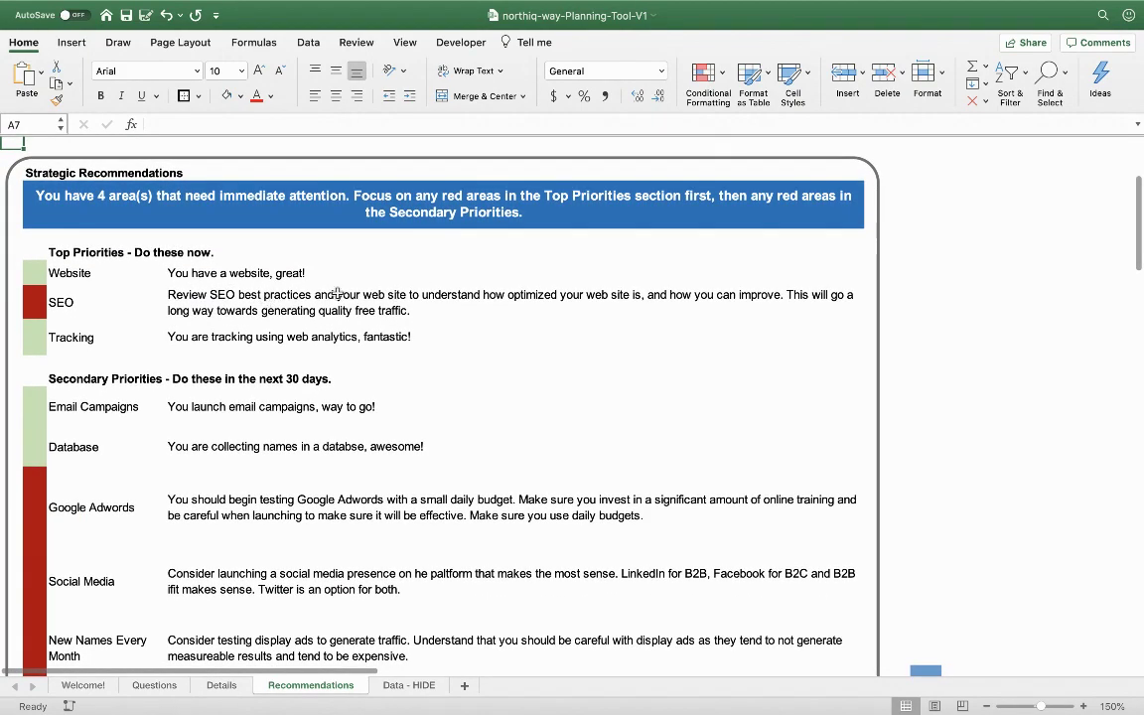
{"action": "scroll", "coordinate": [273, 371], "scroll_direction": "down", "scroll_amount": 1}
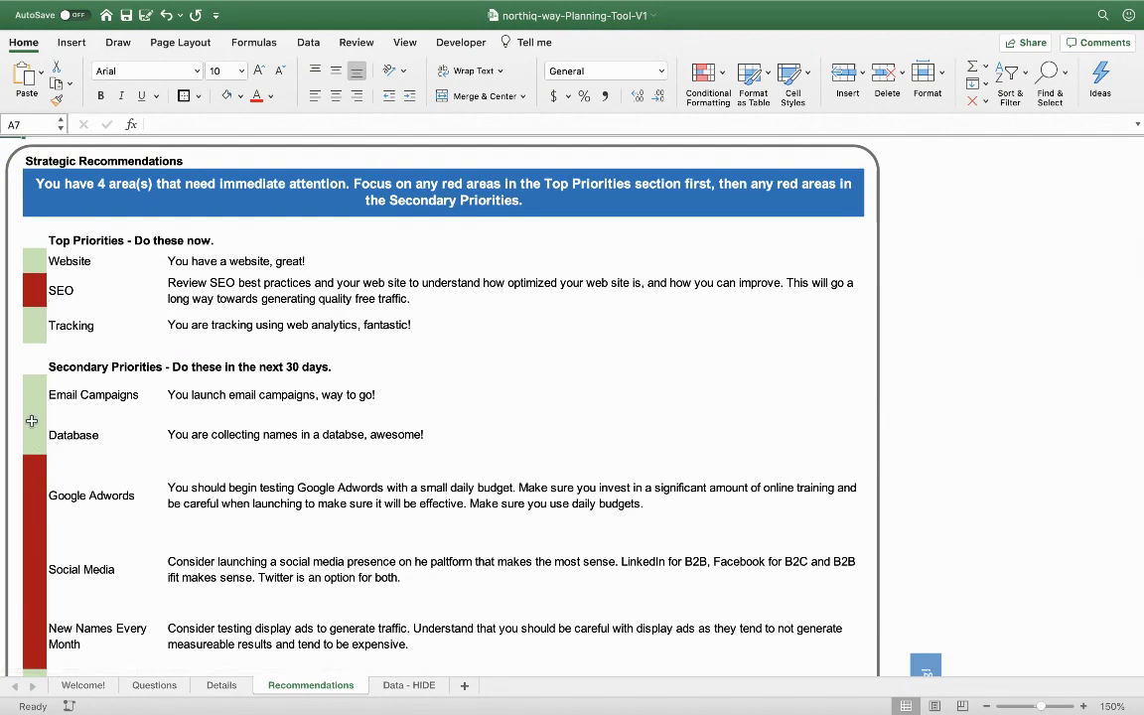
{"action": "scroll", "coordinate": [32, 421], "scroll_direction": "down", "scroll_amount": 4}
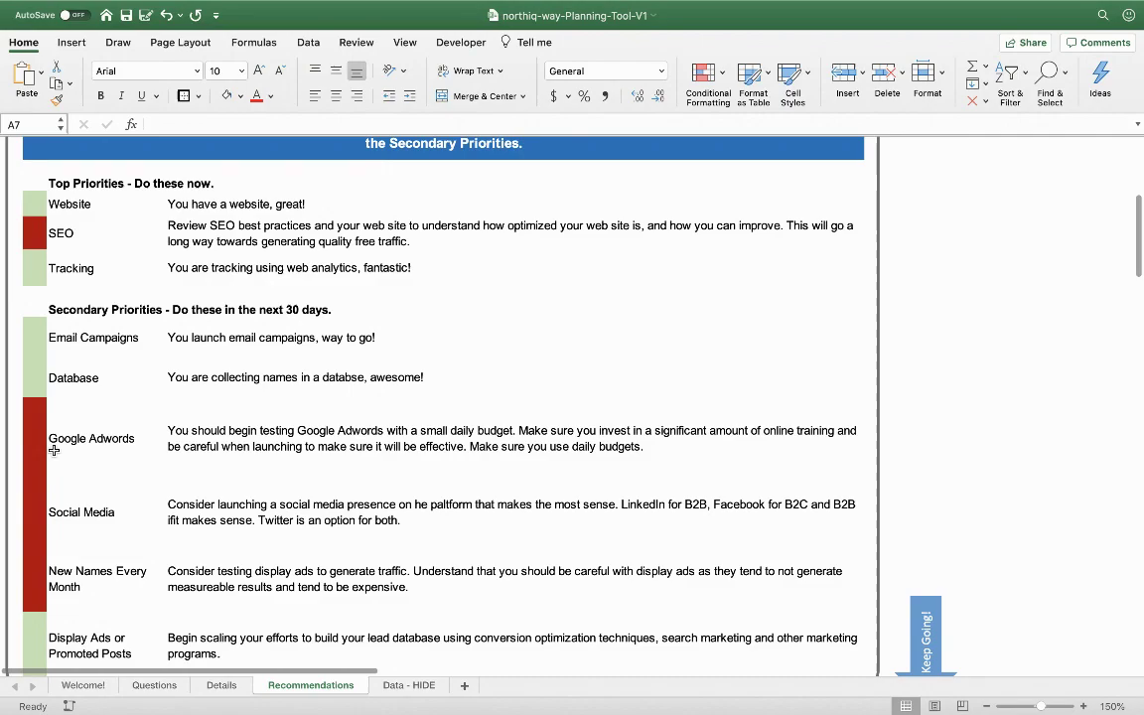
{"action": "scroll", "coordinate": [151, 421], "scroll_direction": "down", "scroll_amount": 2}
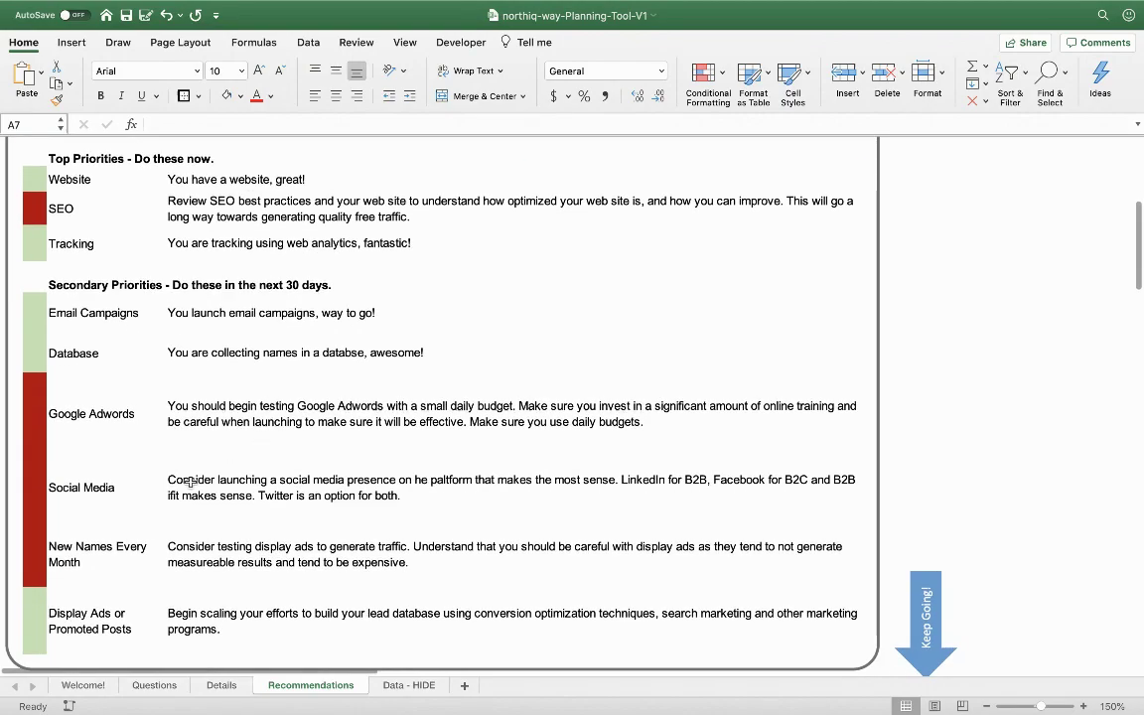
{"action": "scroll", "coordinate": [190, 481], "scroll_direction": "down", "scroll_amount": 3}
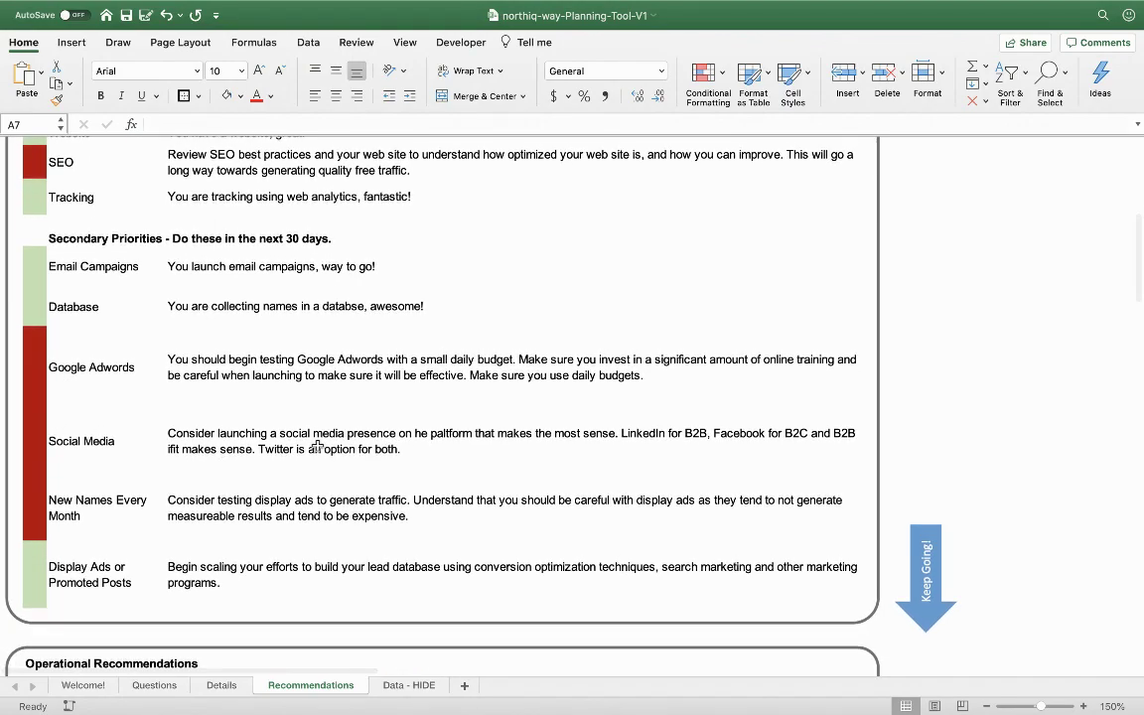
{"action": "scroll", "coordinate": [94, 474], "scroll_direction": "down", "scroll_amount": 3}
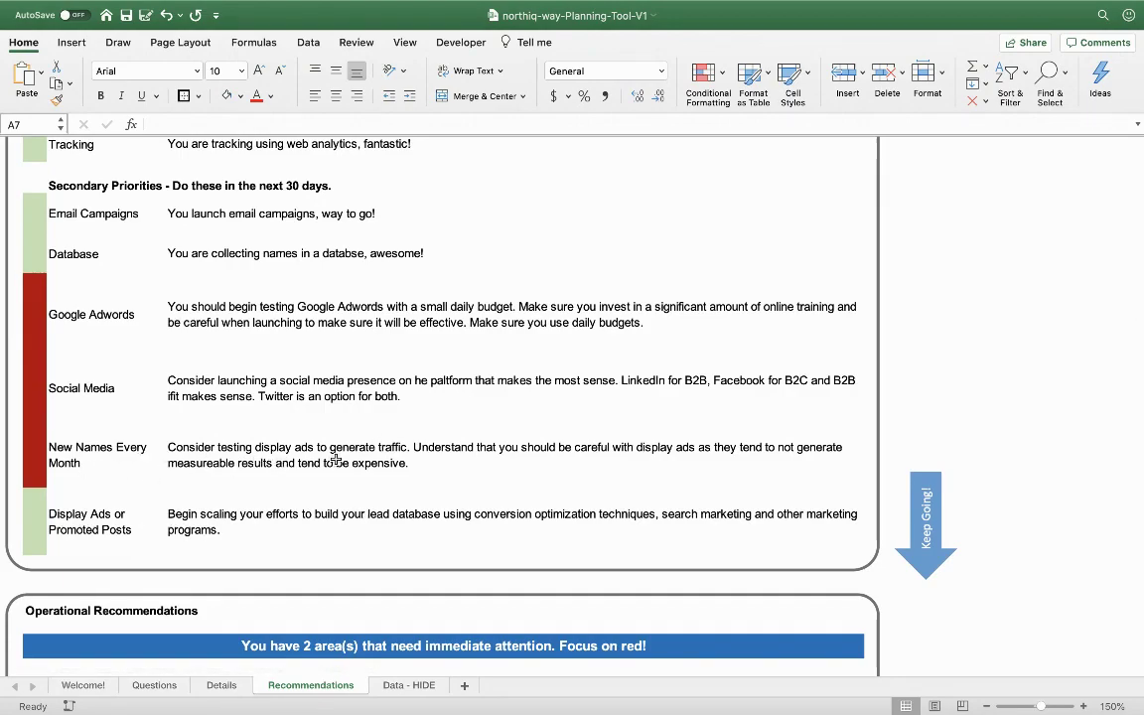
{"action": "scroll", "coordinate": [25, 462], "scroll_direction": "down", "scroll_amount": 1}
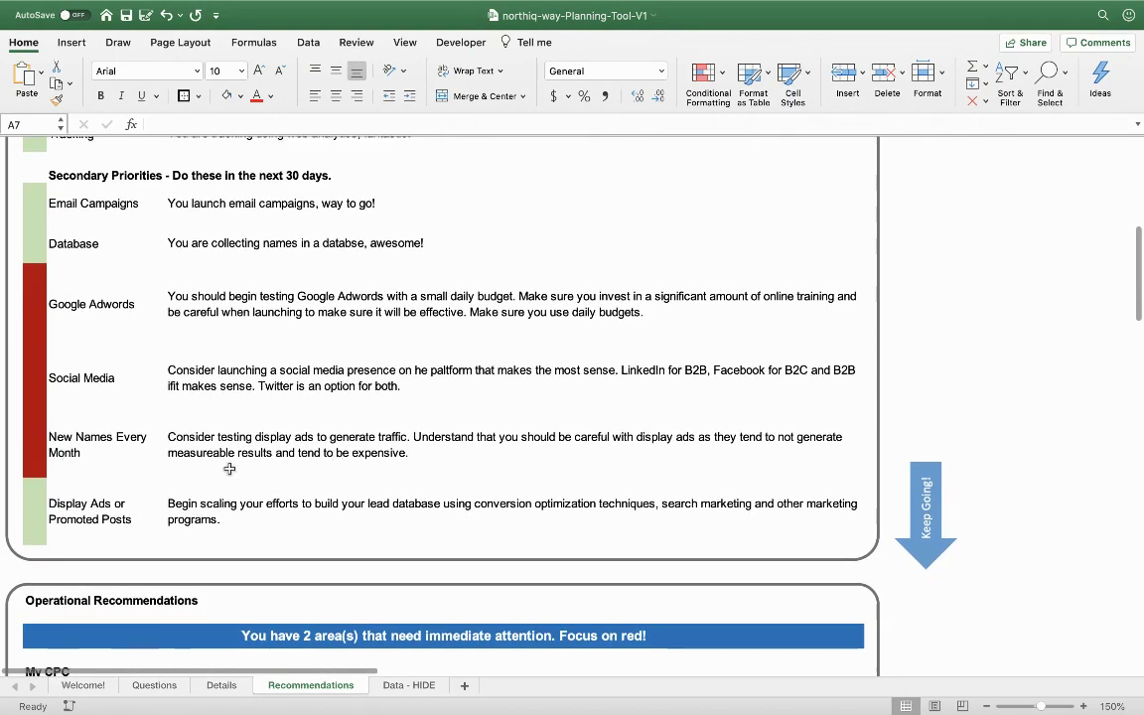
- Scroll through the red-flagged email frequency and click rate items and the database-growth note, then back up
{"action": "scroll", "coordinate": [229, 468], "scroll_direction": "down", "scroll_amount": 10}
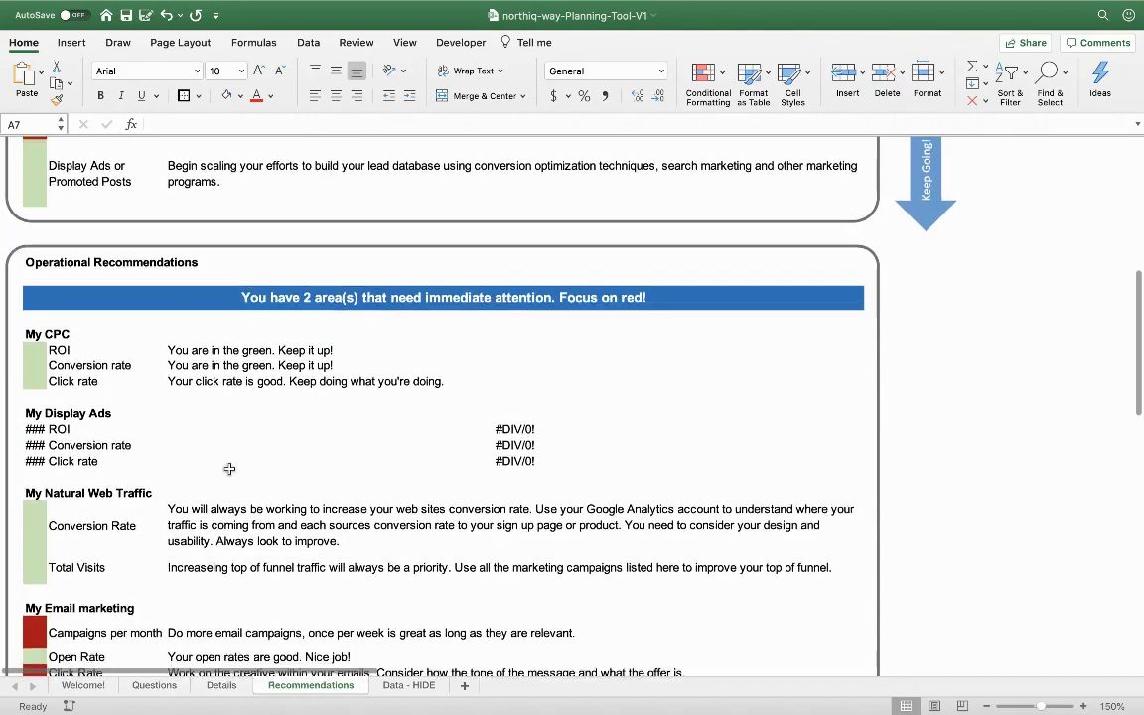
{"action": "scroll", "coordinate": [193, 473], "scroll_direction": "down", "scroll_amount": 3}
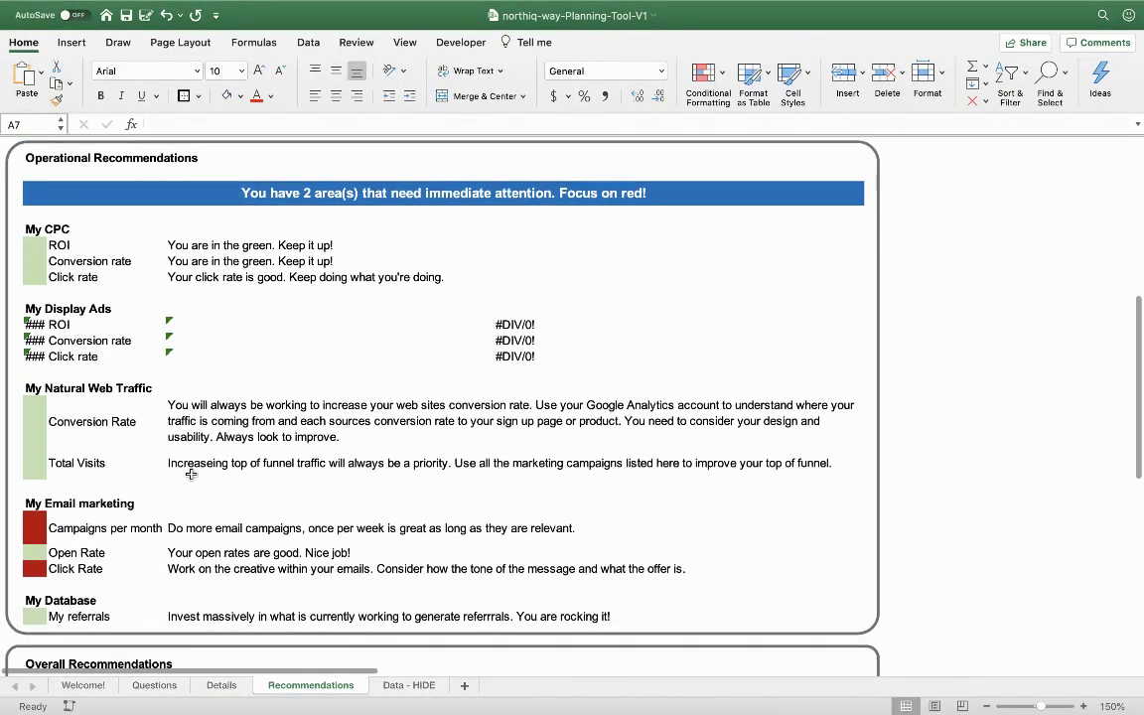
{"action": "scroll", "coordinate": [190, 474], "scroll_direction": "down", "scroll_amount": 1}
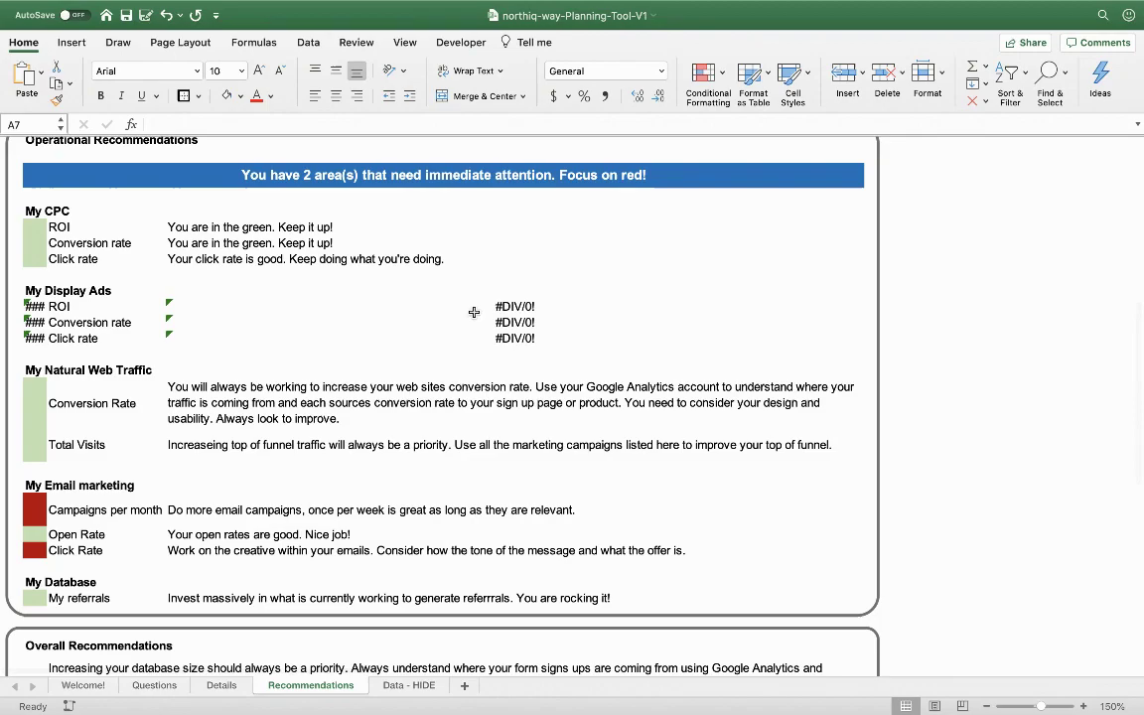
{"action": "scroll", "coordinate": [225, 460], "scroll_direction": "down", "scroll_amount": 3}
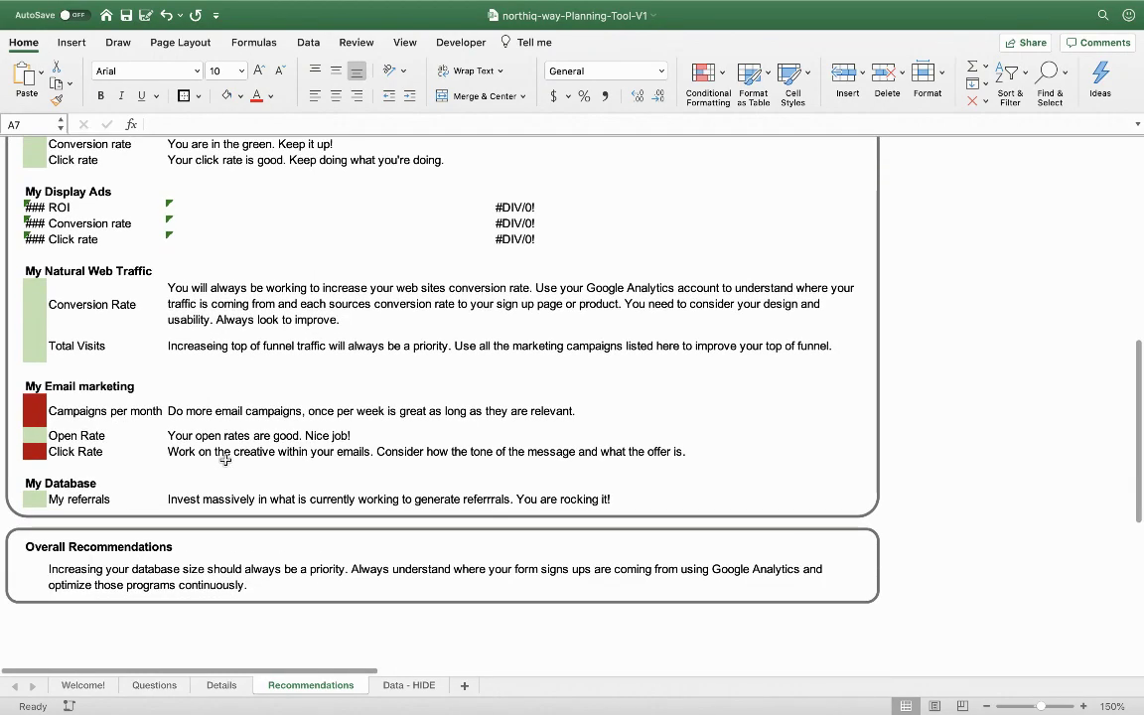
{"action": "scroll", "coordinate": [225, 460], "scroll_direction": "down", "scroll_amount": 2}
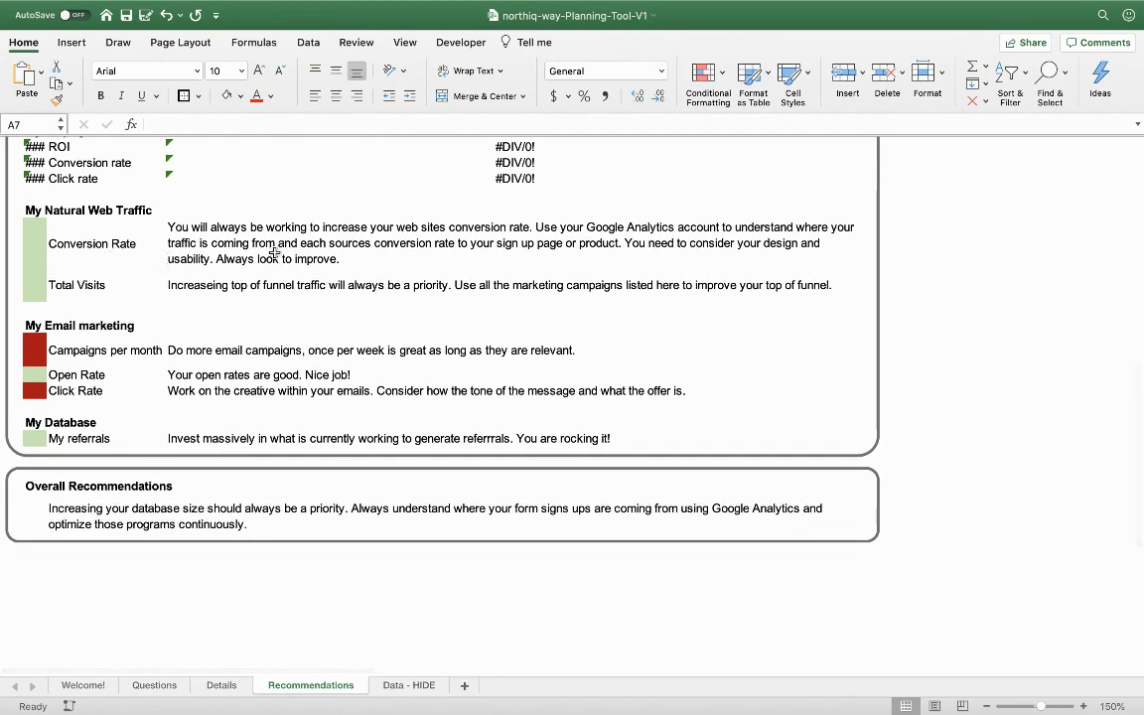
{"action": "scroll", "coordinate": [218, 224], "scroll_direction": "down", "scroll_amount": 1}
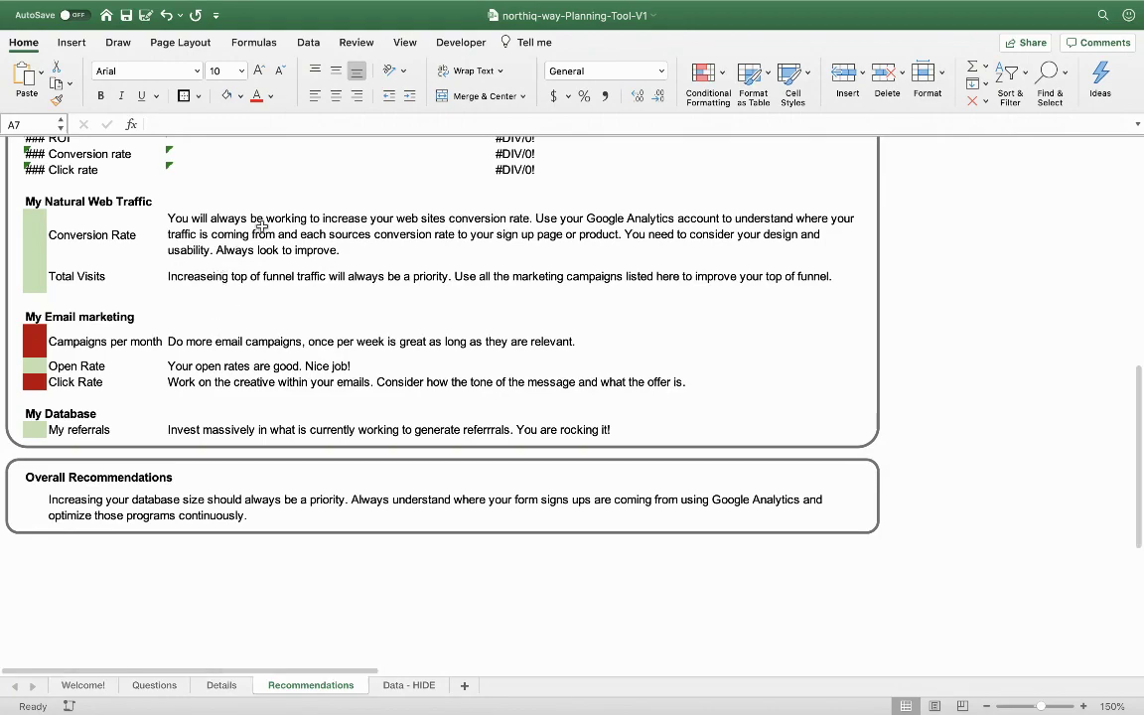
{"action": "scroll", "coordinate": [191, 365], "scroll_direction": "down", "scroll_amount": 1}
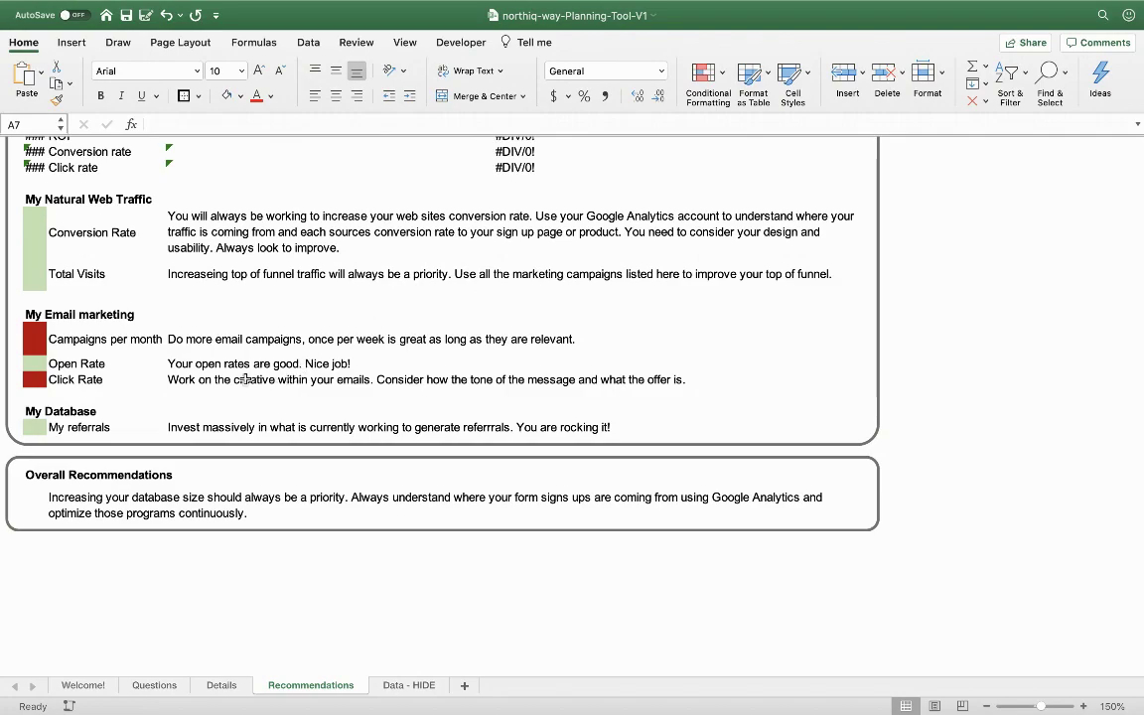
{"action": "scroll", "coordinate": [245, 379], "scroll_direction": "down", "scroll_amount": 2}
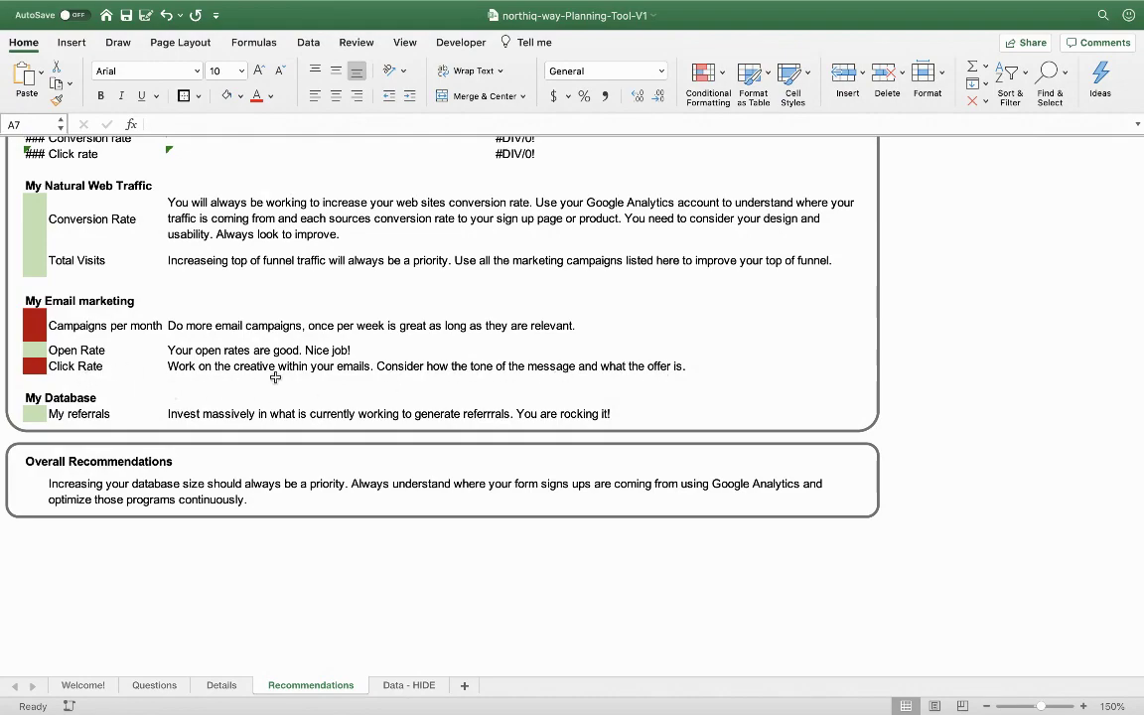
{"action": "scroll", "coordinate": [275, 377], "scroll_direction": "down", "scroll_amount": 3}
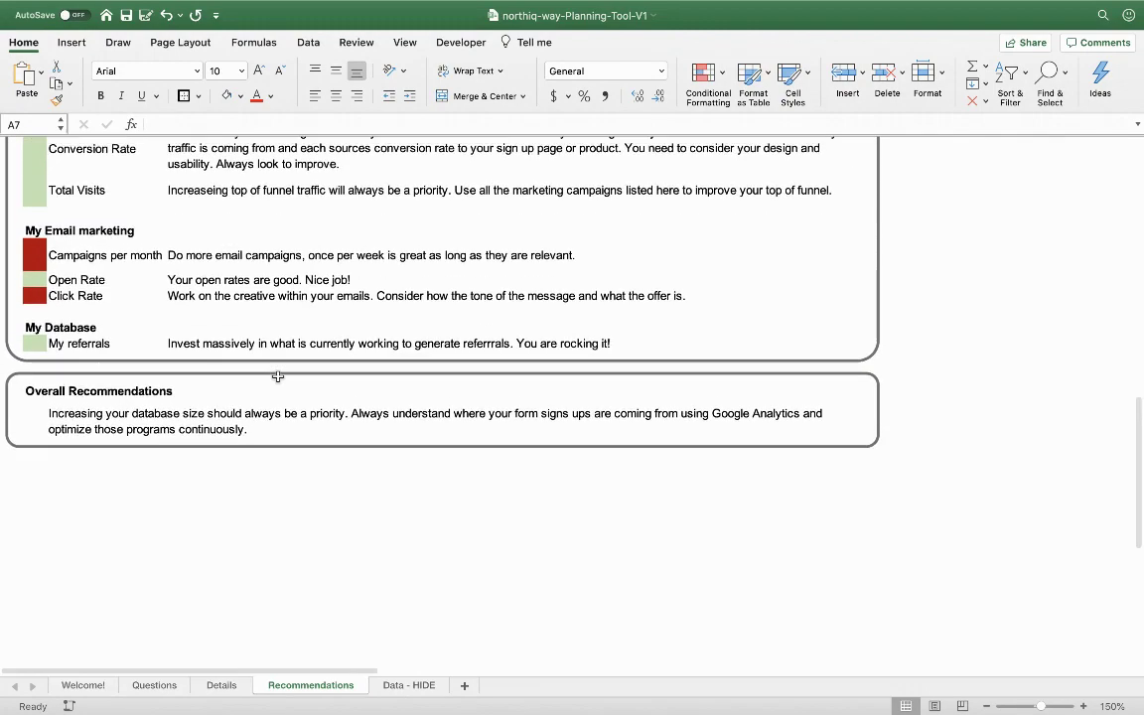
{"action": "scroll", "coordinate": [278, 376], "scroll_direction": "up", "scroll_amount": 15}
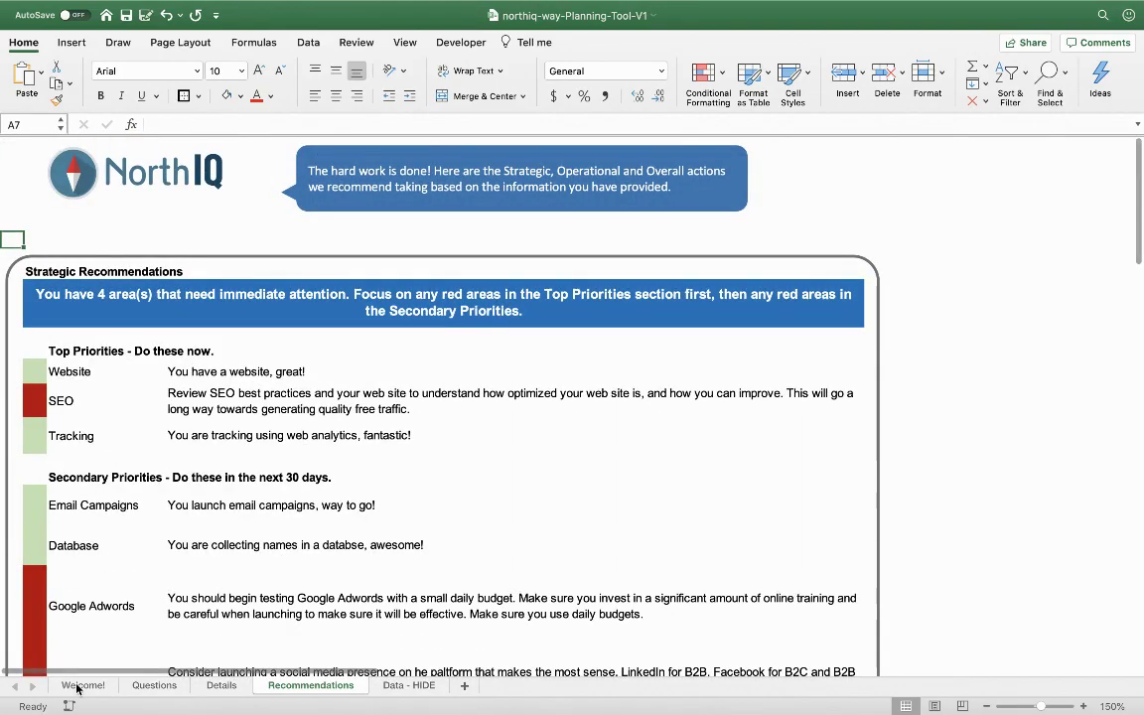
{"action": "left_click", "coordinate": [219, 685]}
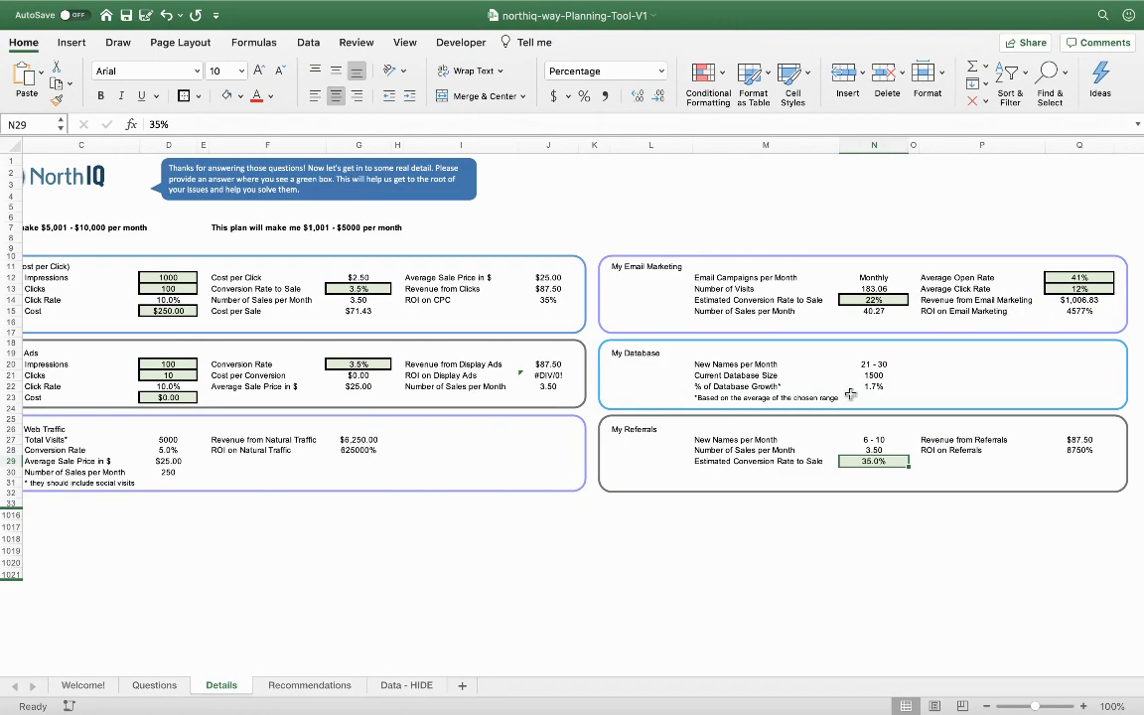
{"action": "scroll", "coordinate": [836, 397], "scroll_direction": "down", "scroll_amount": 3}
{"action": "scroll", "coordinate": [836, 397], "scroll_direction": "up", "scroll_amount": 3}
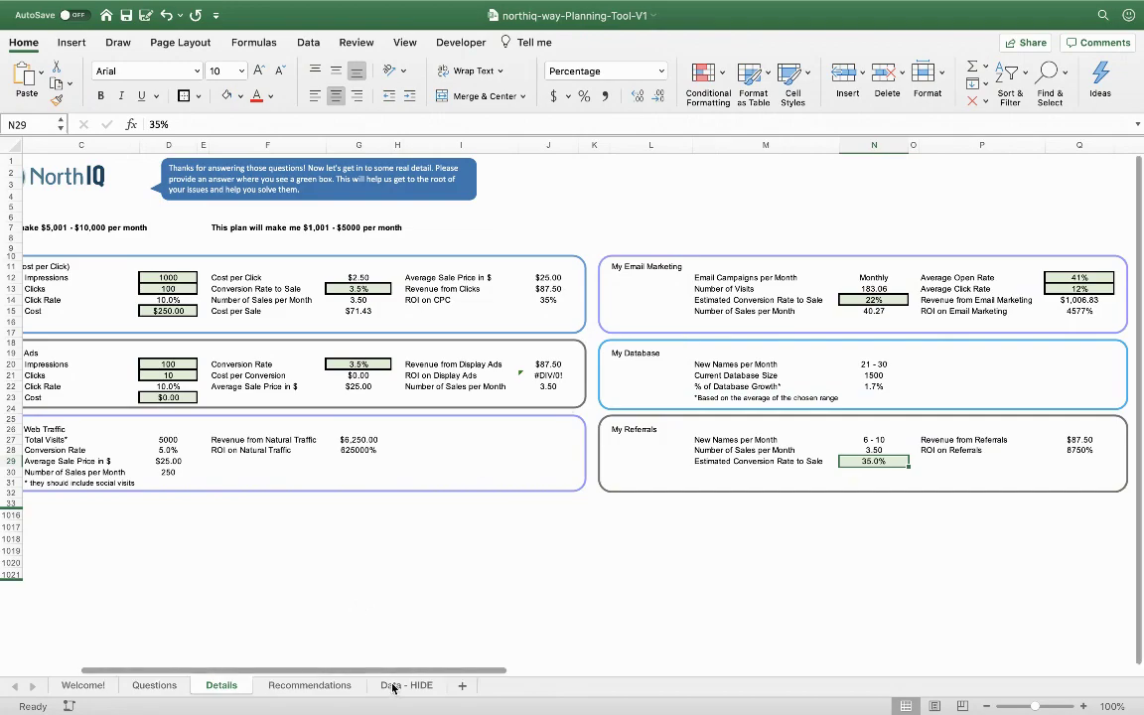
{"action": "left_click", "coordinate": [299, 685]}
{"action": "scroll", "coordinate": [279, 488], "scroll_direction": "down", "scroll_amount": 3}
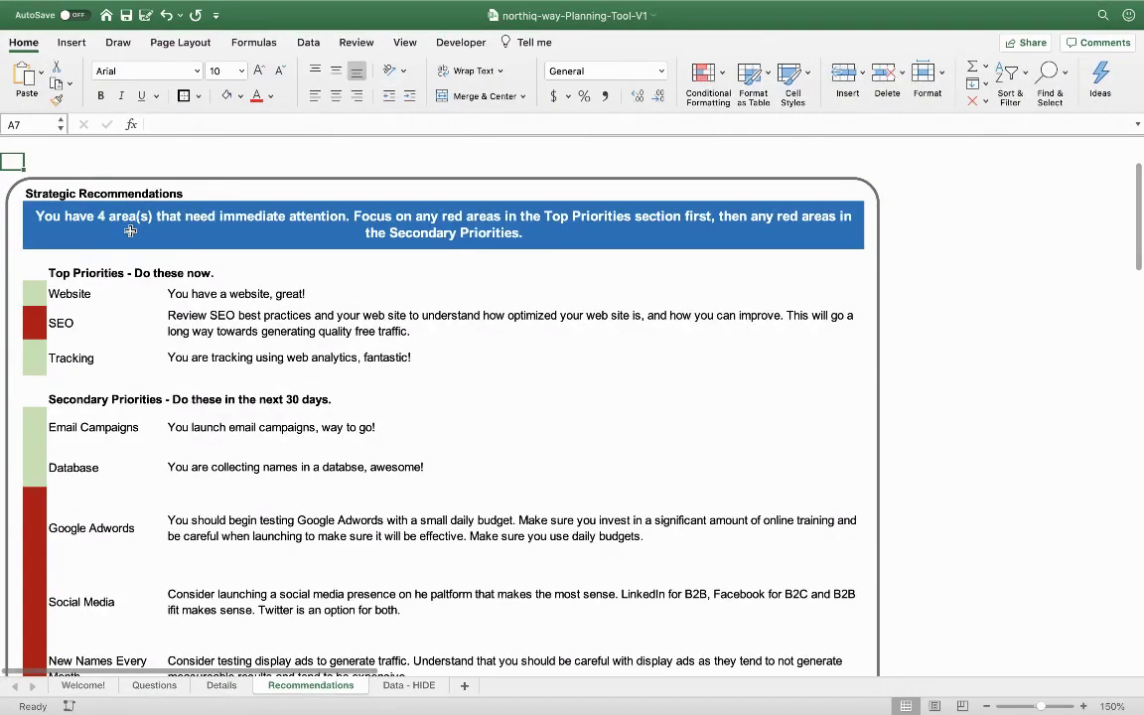
{"action": "scroll", "coordinate": [166, 397], "scroll_direction": "down", "scroll_amount": 2}
{"action": "scroll", "coordinate": [167, 396], "scroll_direction": "down", "scroll_amount": 10}
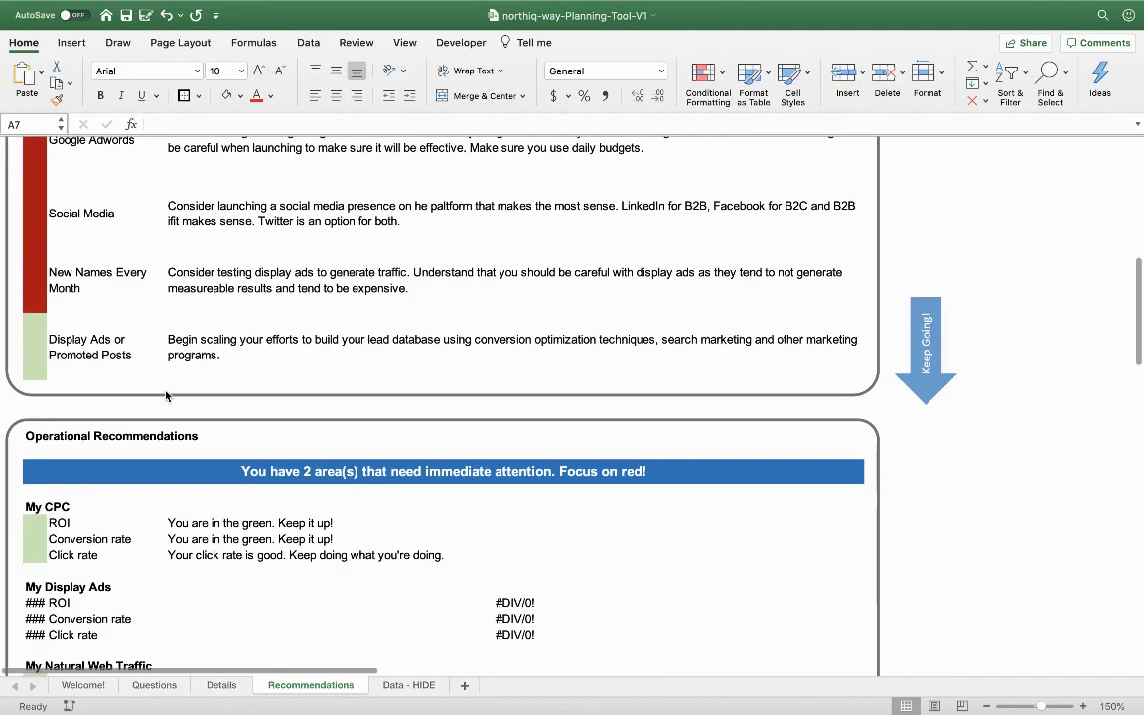
{"action": "scroll", "coordinate": [167, 396], "scroll_direction": "up", "scroll_amount": 15}
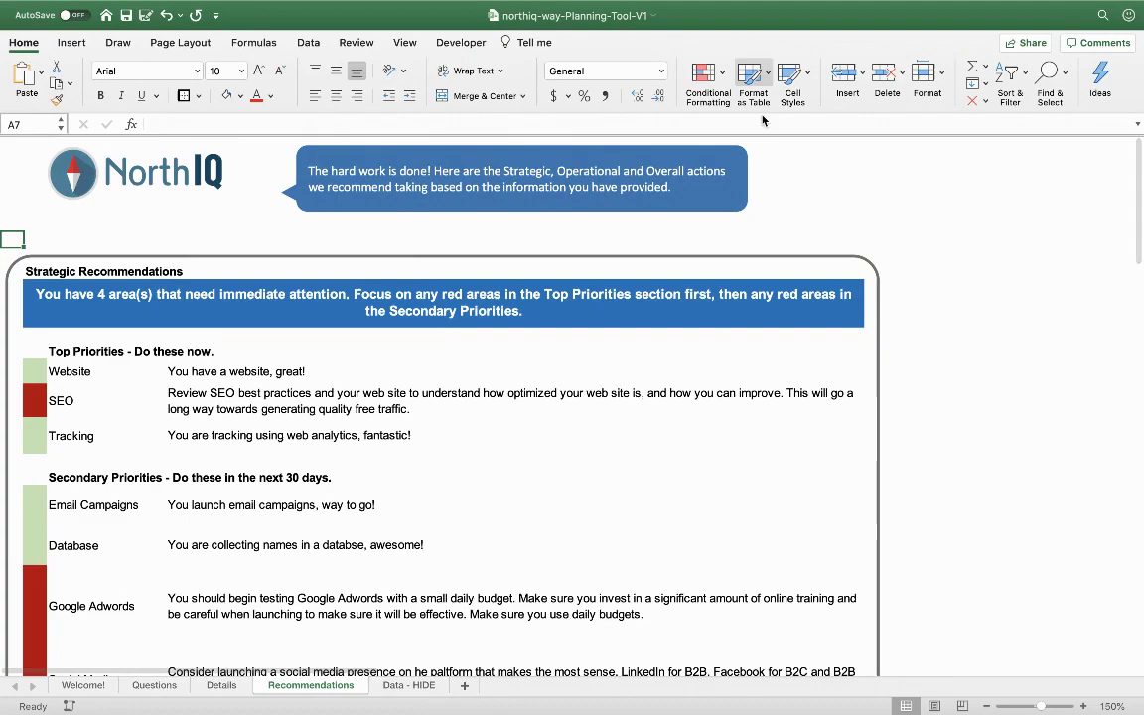